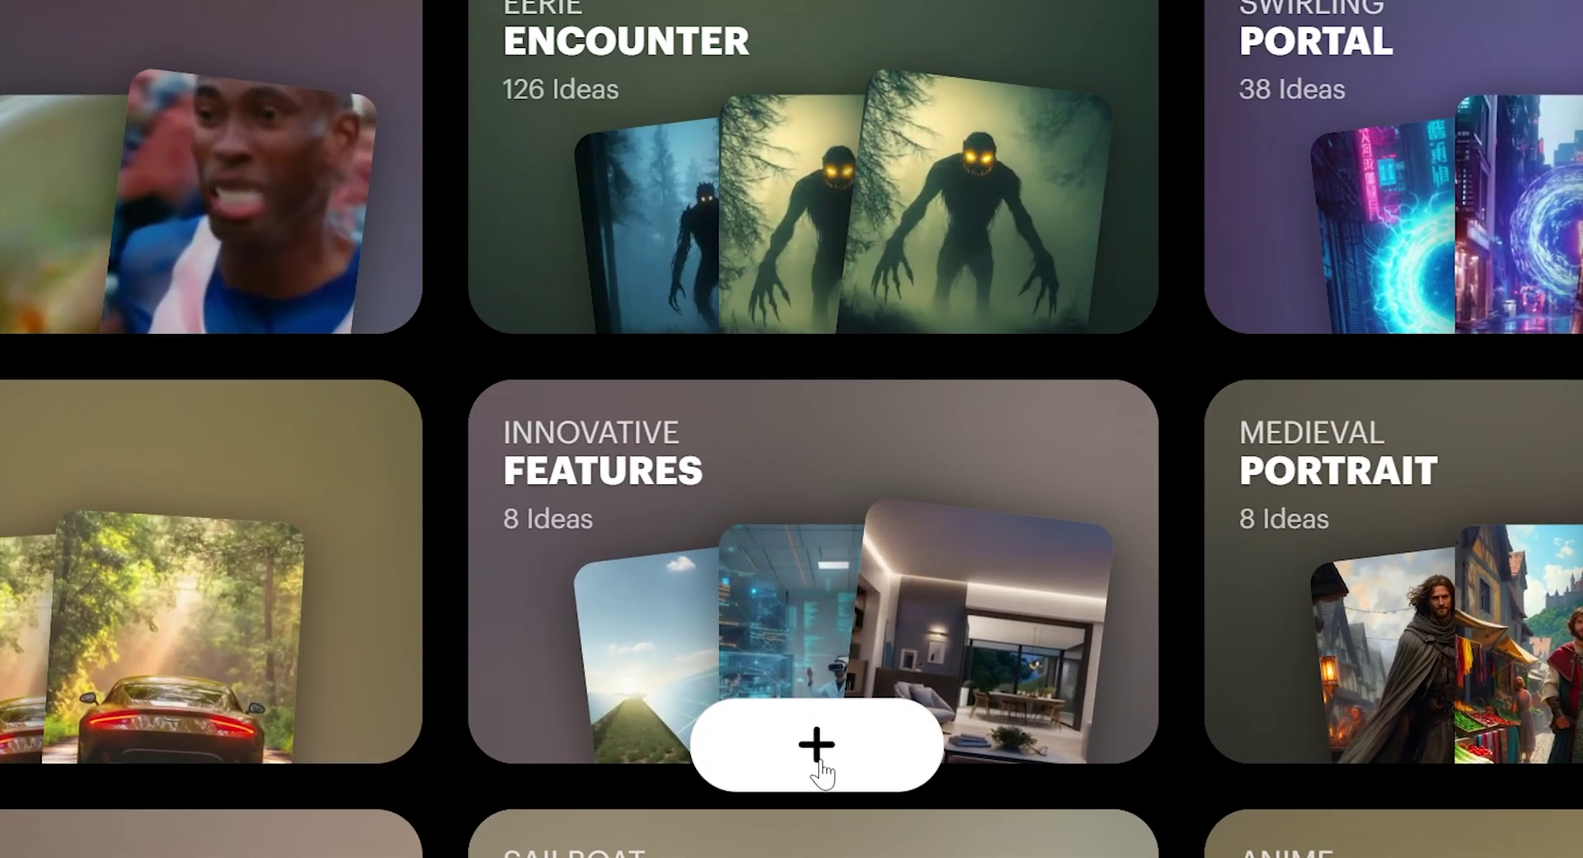
Step: Start a new Modify board with the dance video attached and trimmed to 5 seconds
{"action": "left_click", "coordinate": [814, 763]}
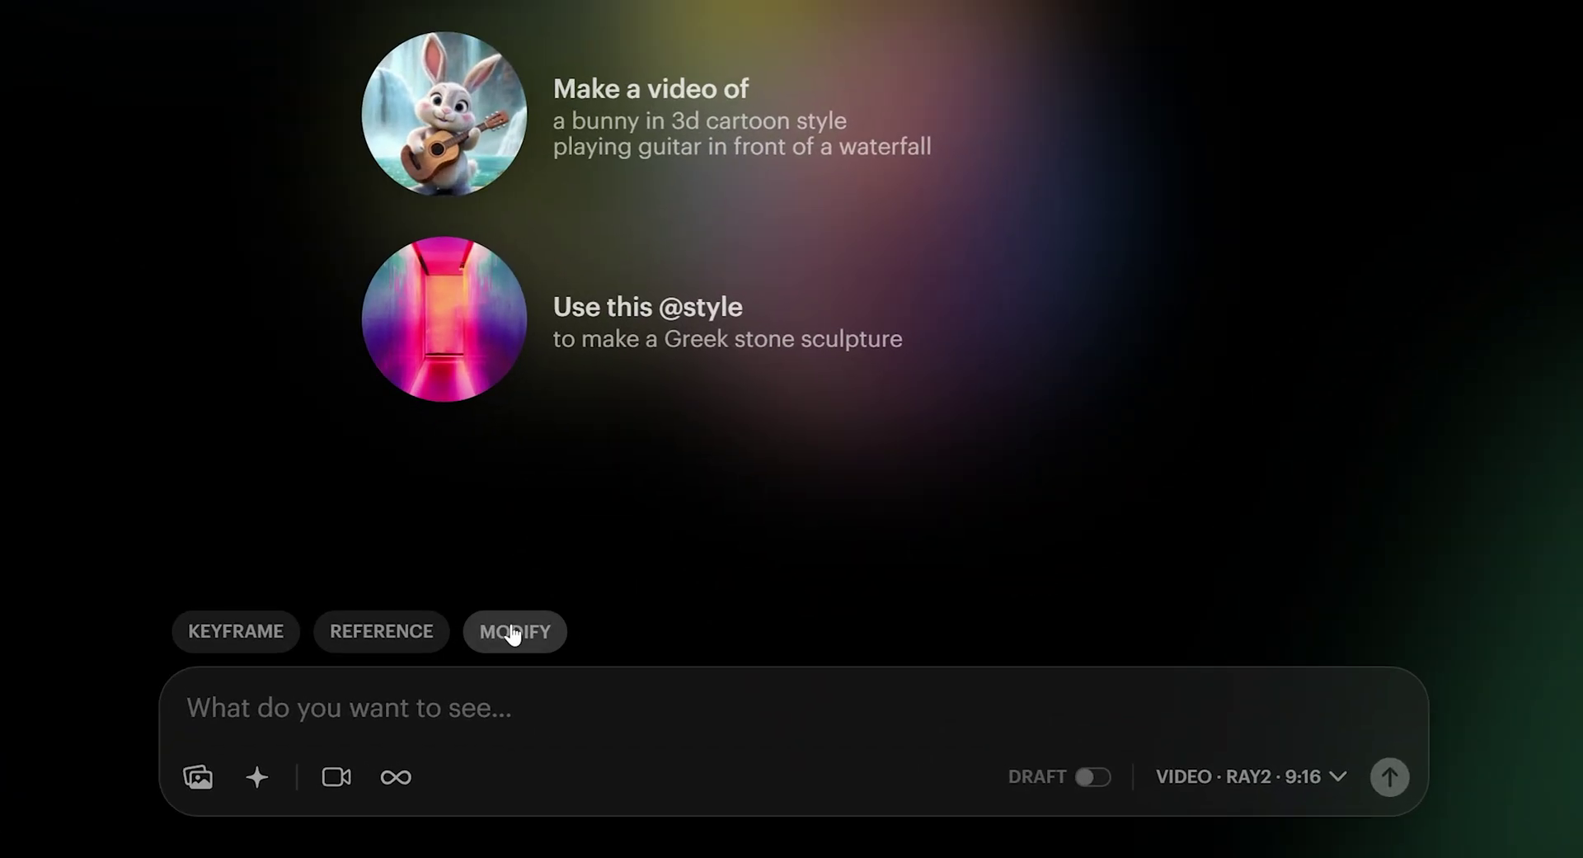
{"action": "left_click", "coordinate": [511, 632]}
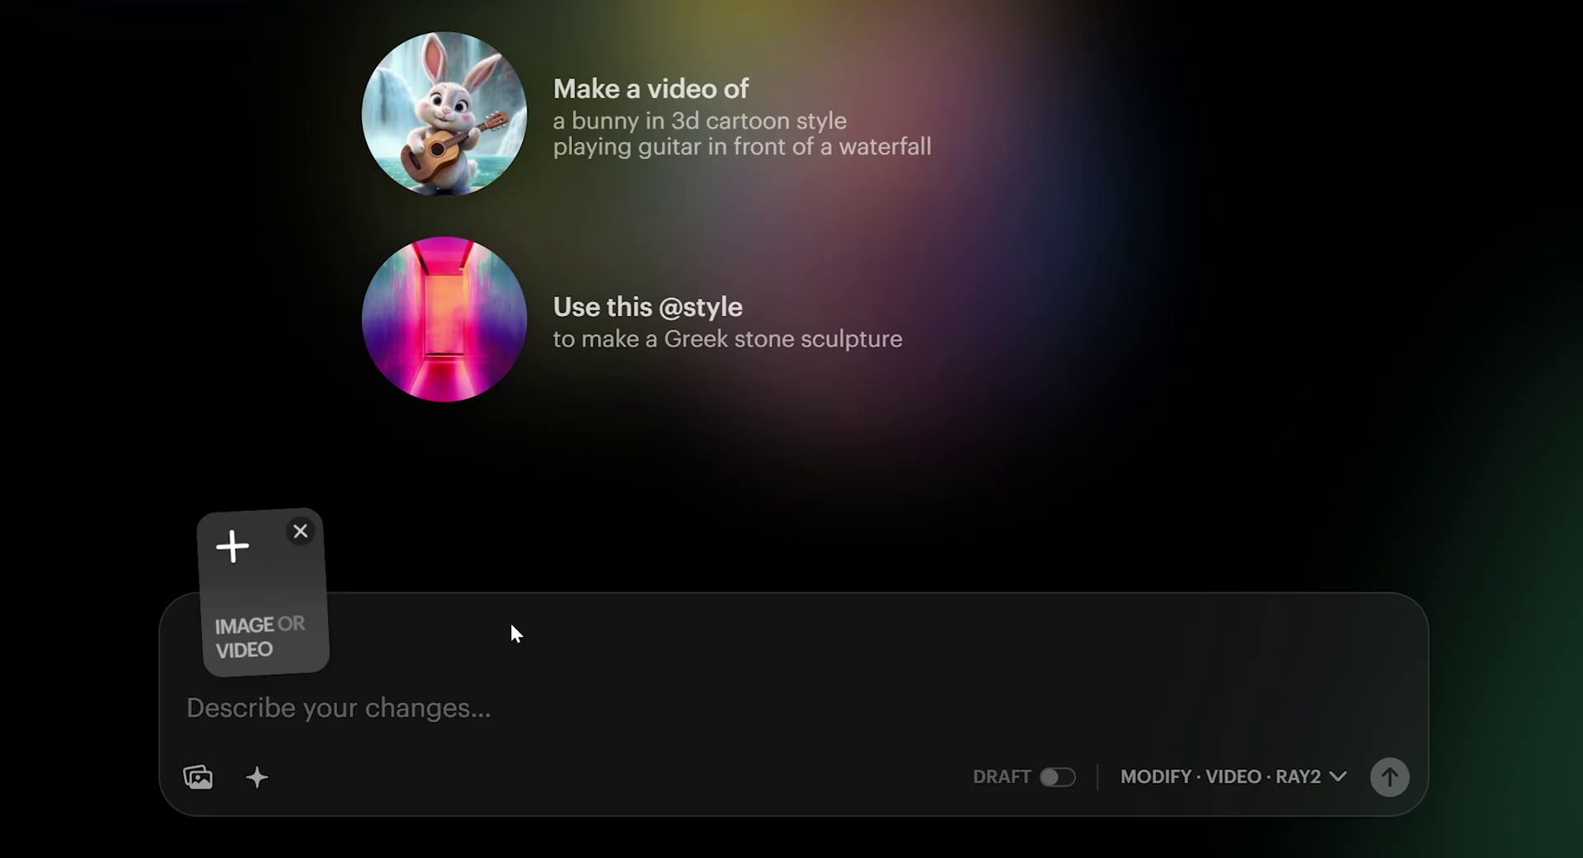
{"action": "left_click", "coordinate": [707, 598]}
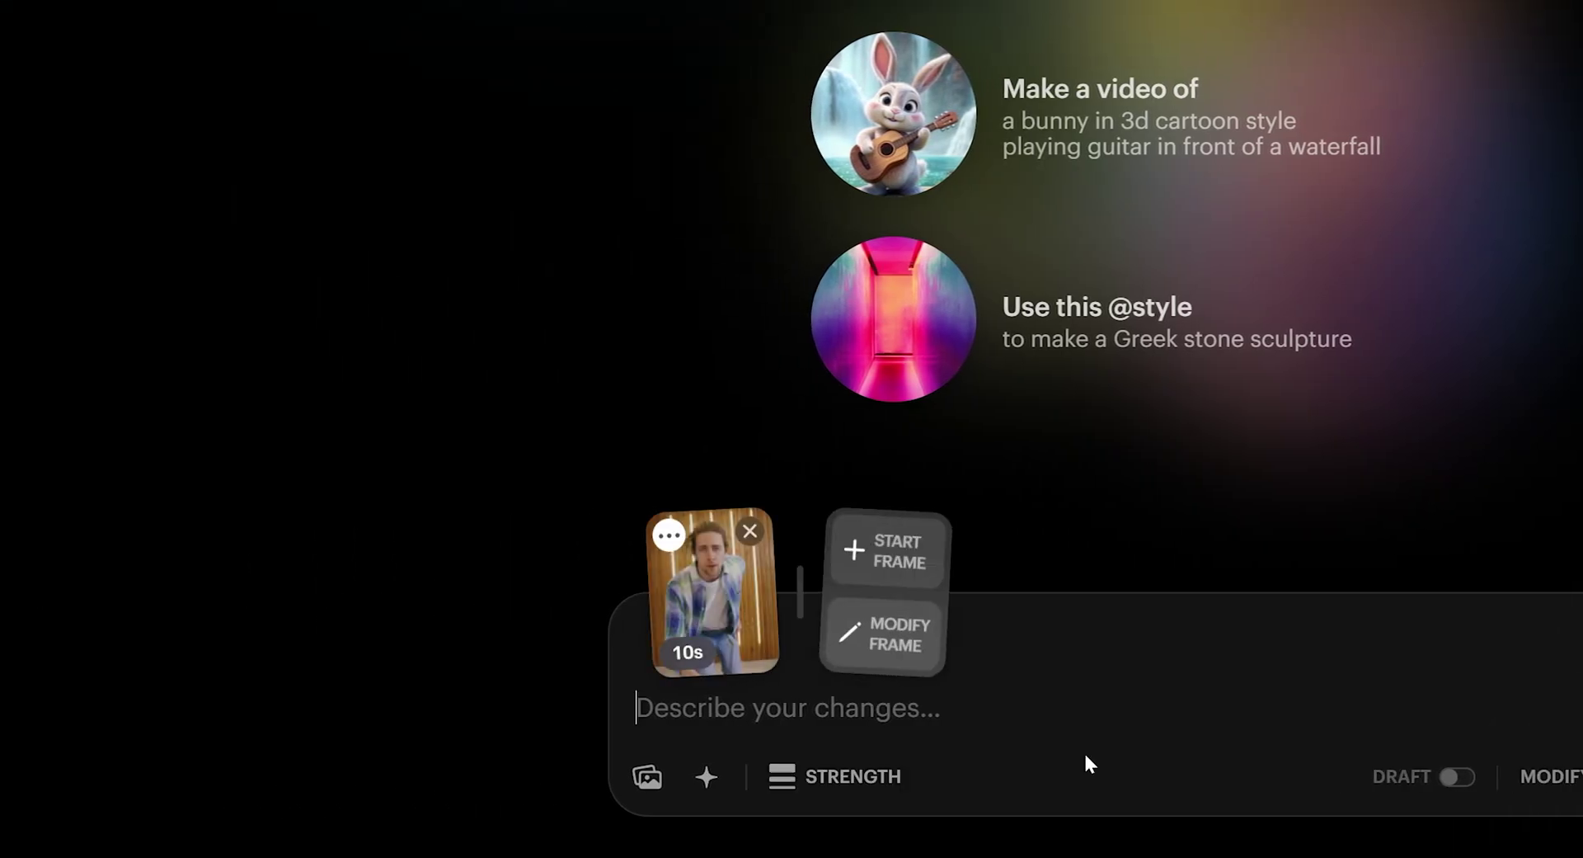
{"action": "left_click", "coordinate": [722, 614]}
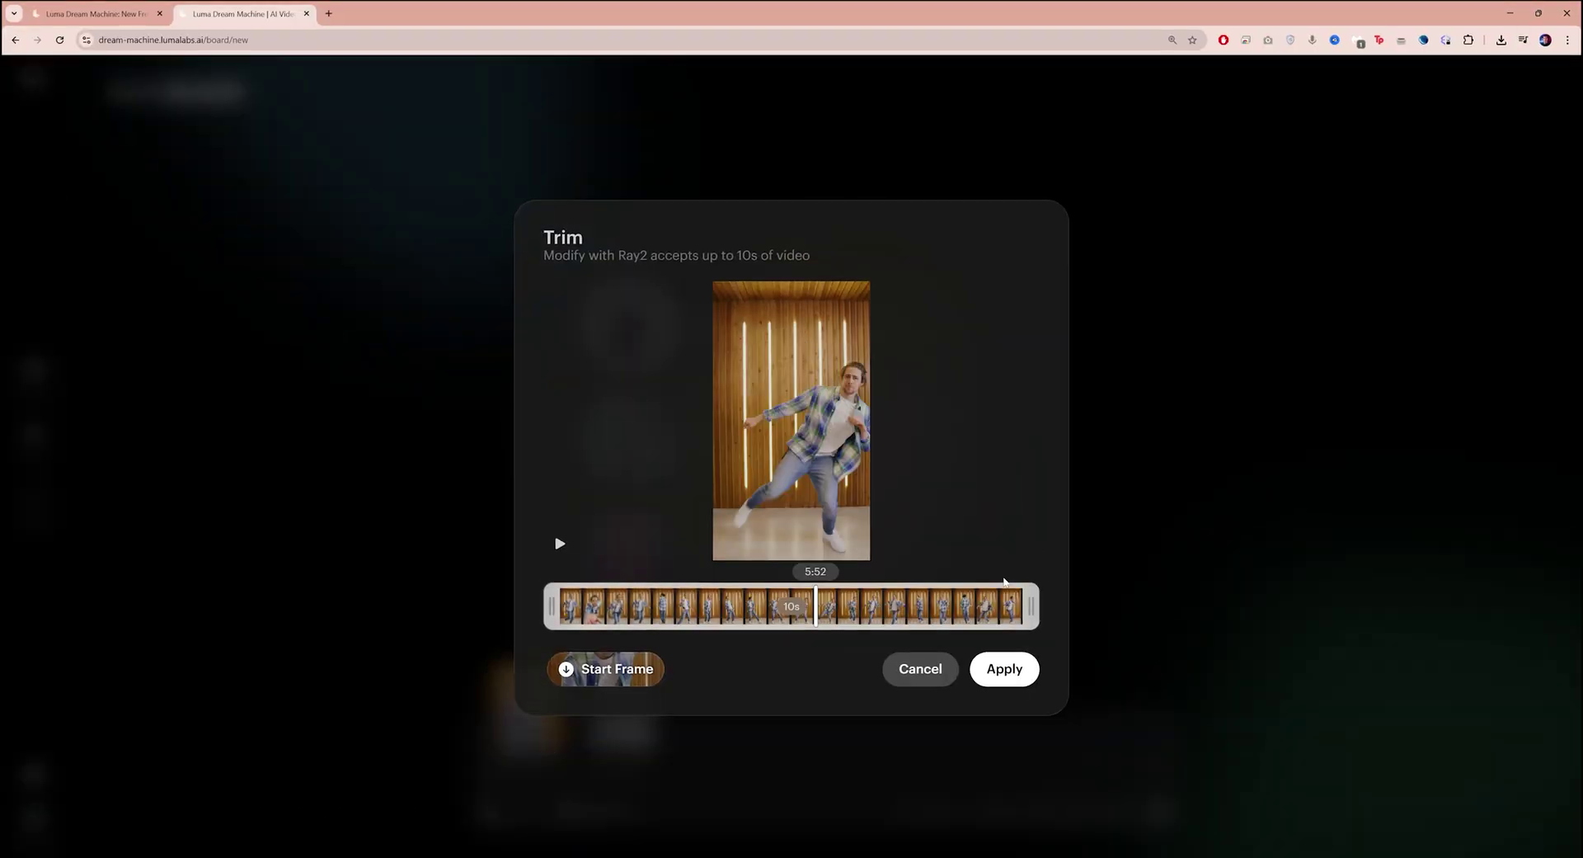
{"action": "left_click_drag", "start_coordinate": [1089, 643], "coordinate": [797, 639]}
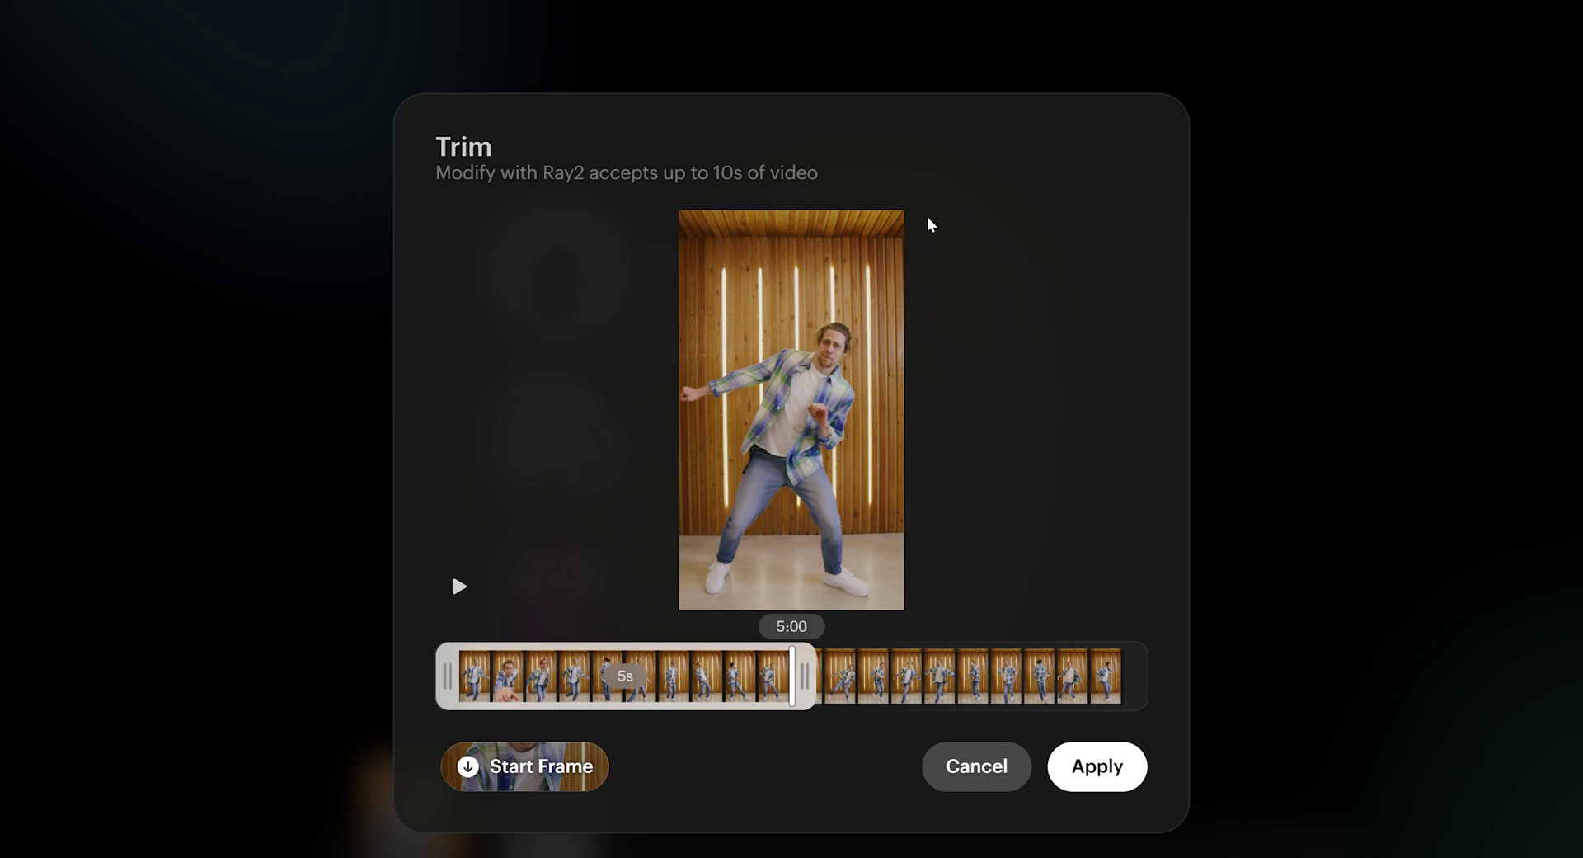
{"action": "left_click", "coordinate": [1106, 767]}
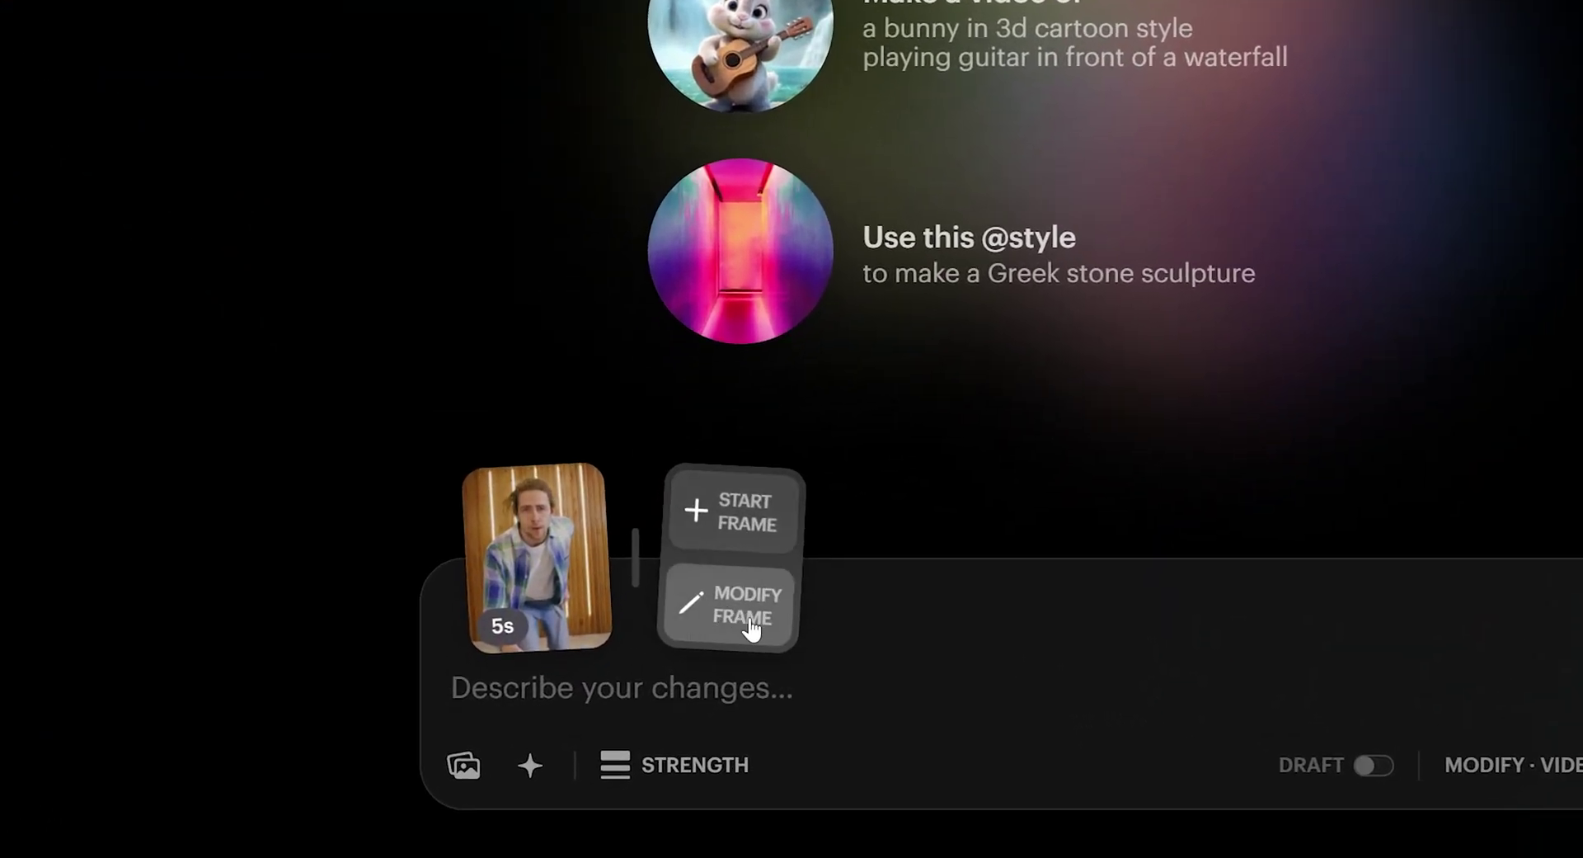
Step: Restyle the clip's first frame with 'turn this into Claymation style' and apply it as the start frame
{"action": "left_click", "coordinate": [745, 624]}
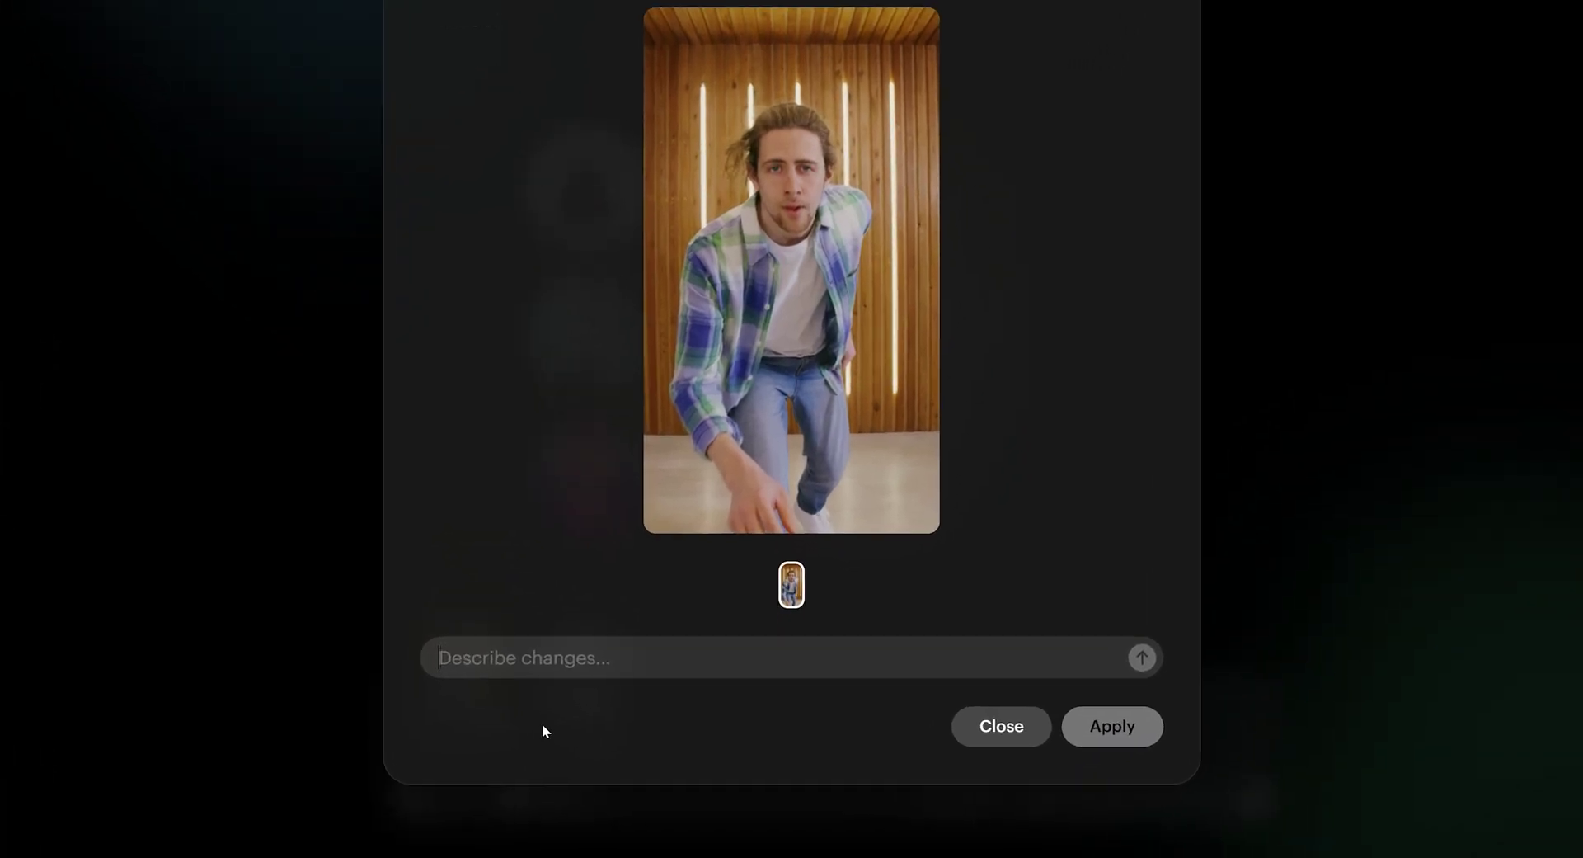
{"action": "type", "text": "turn t"}
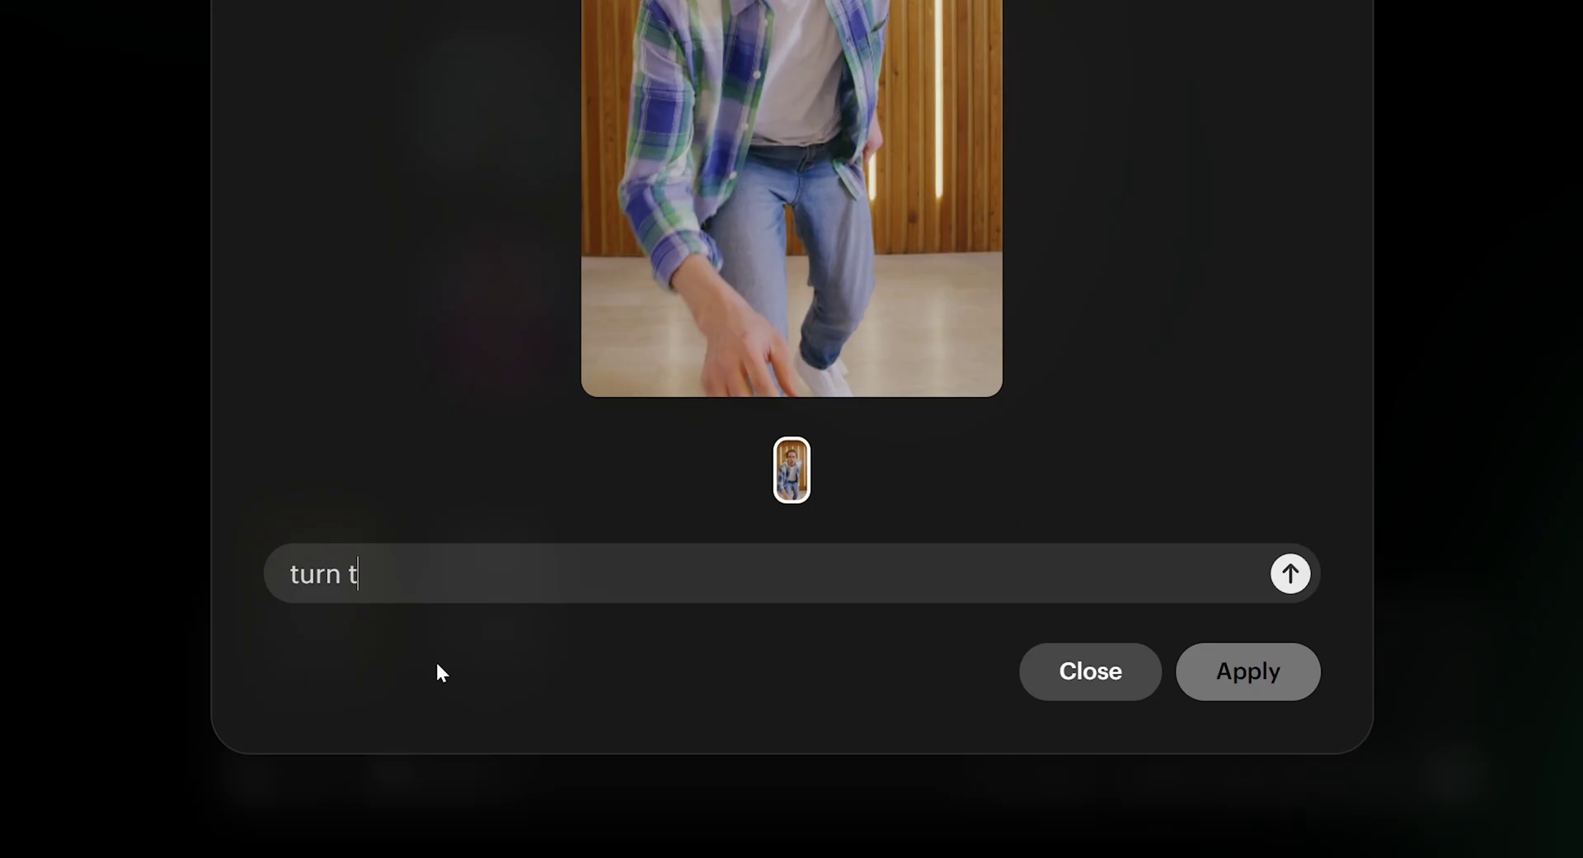
{"action": "type", "text": "his into Claymation styl"}
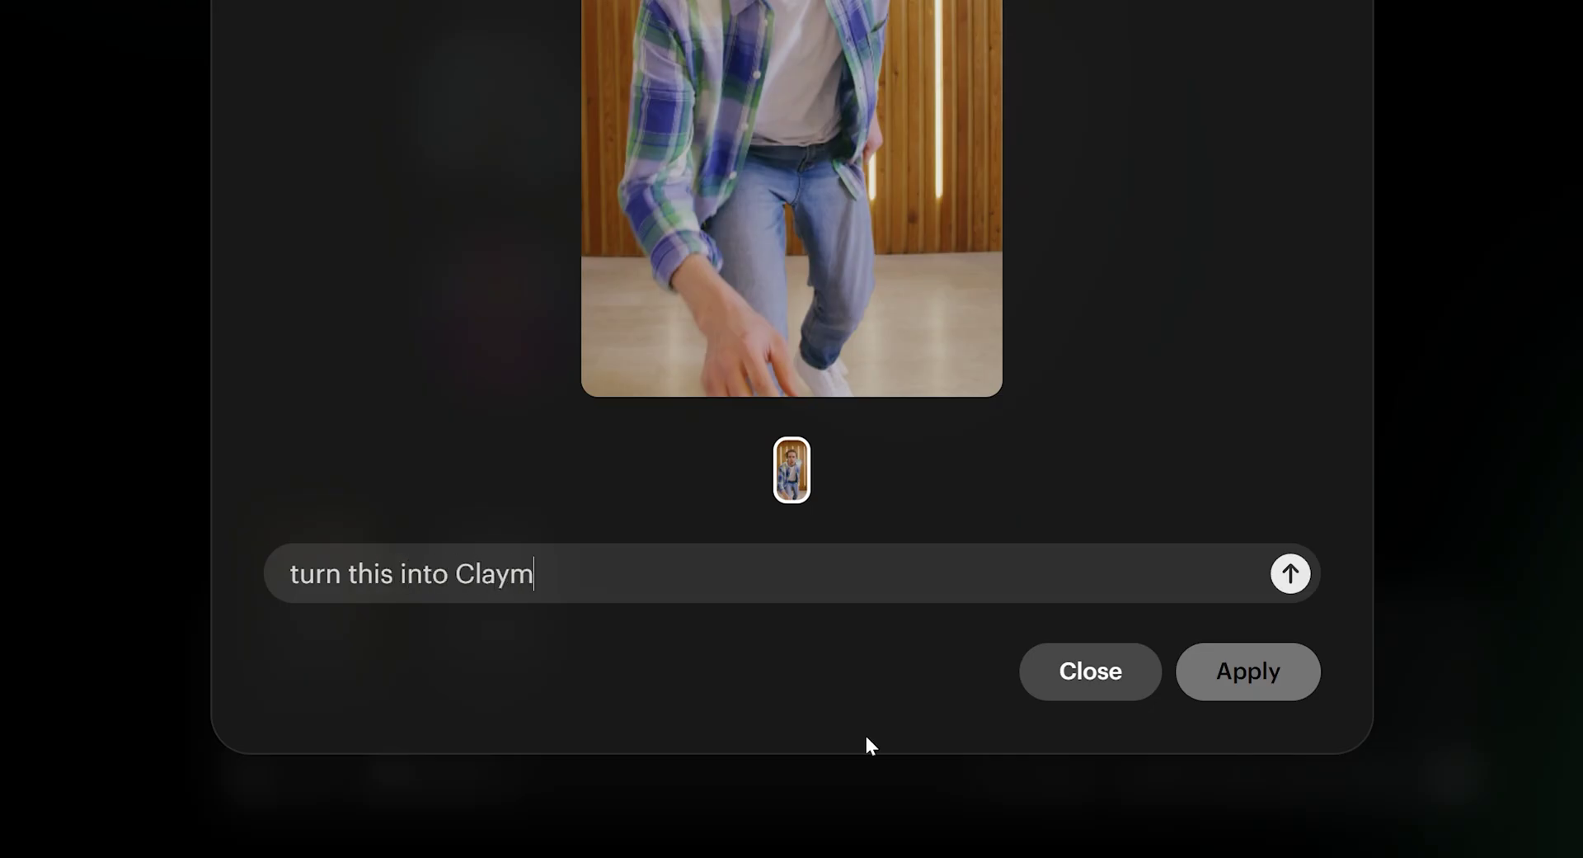
{"action": "type", "text": "e"}
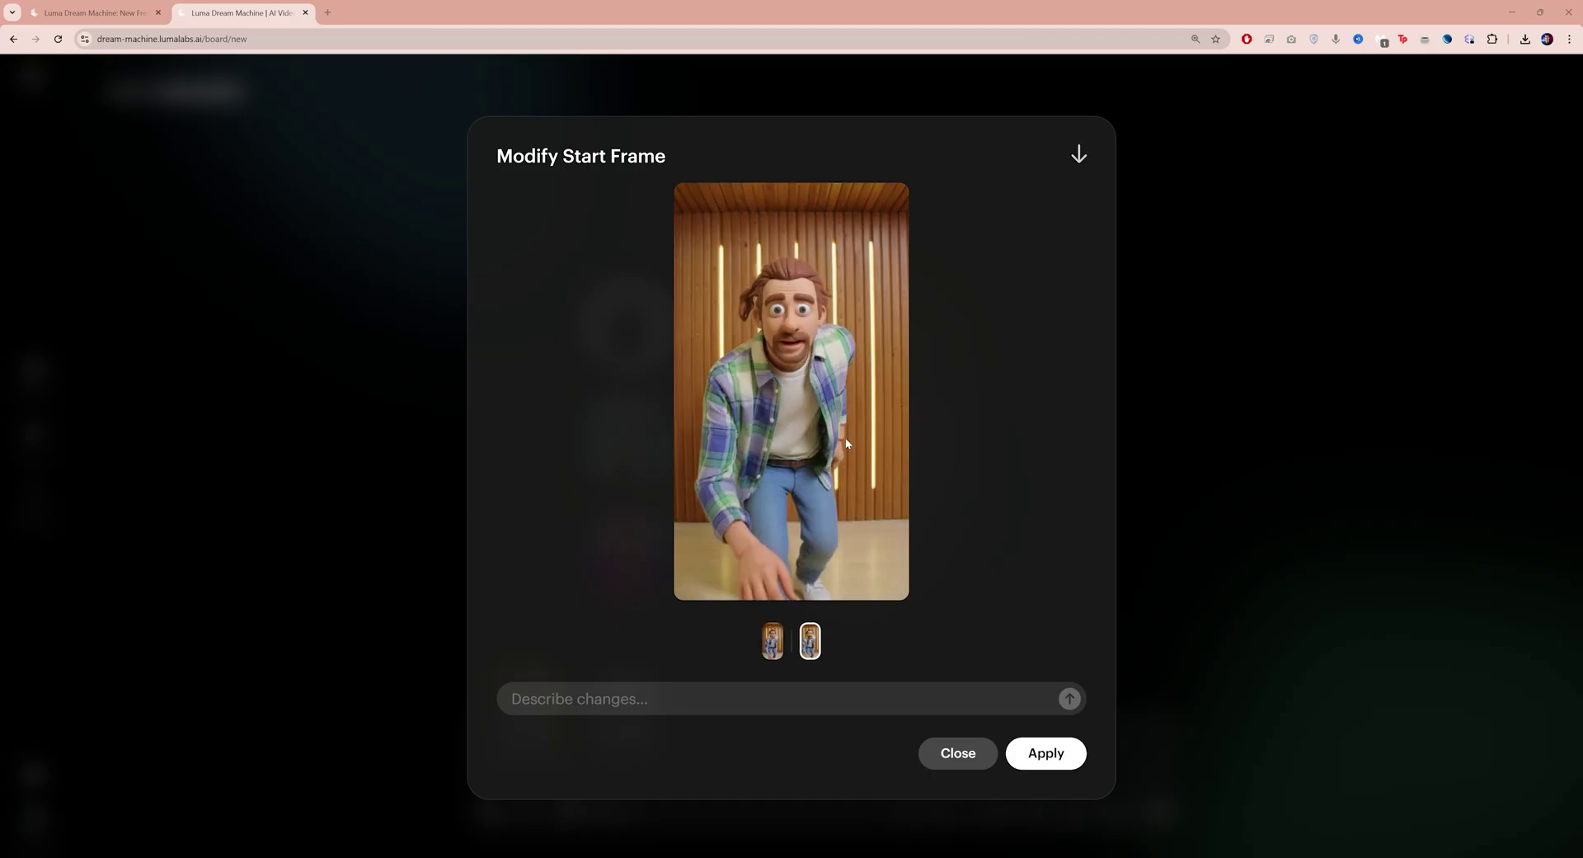
{"action": "left_click", "coordinate": [772, 647]}
{"action": "left_click", "coordinate": [805, 649]}
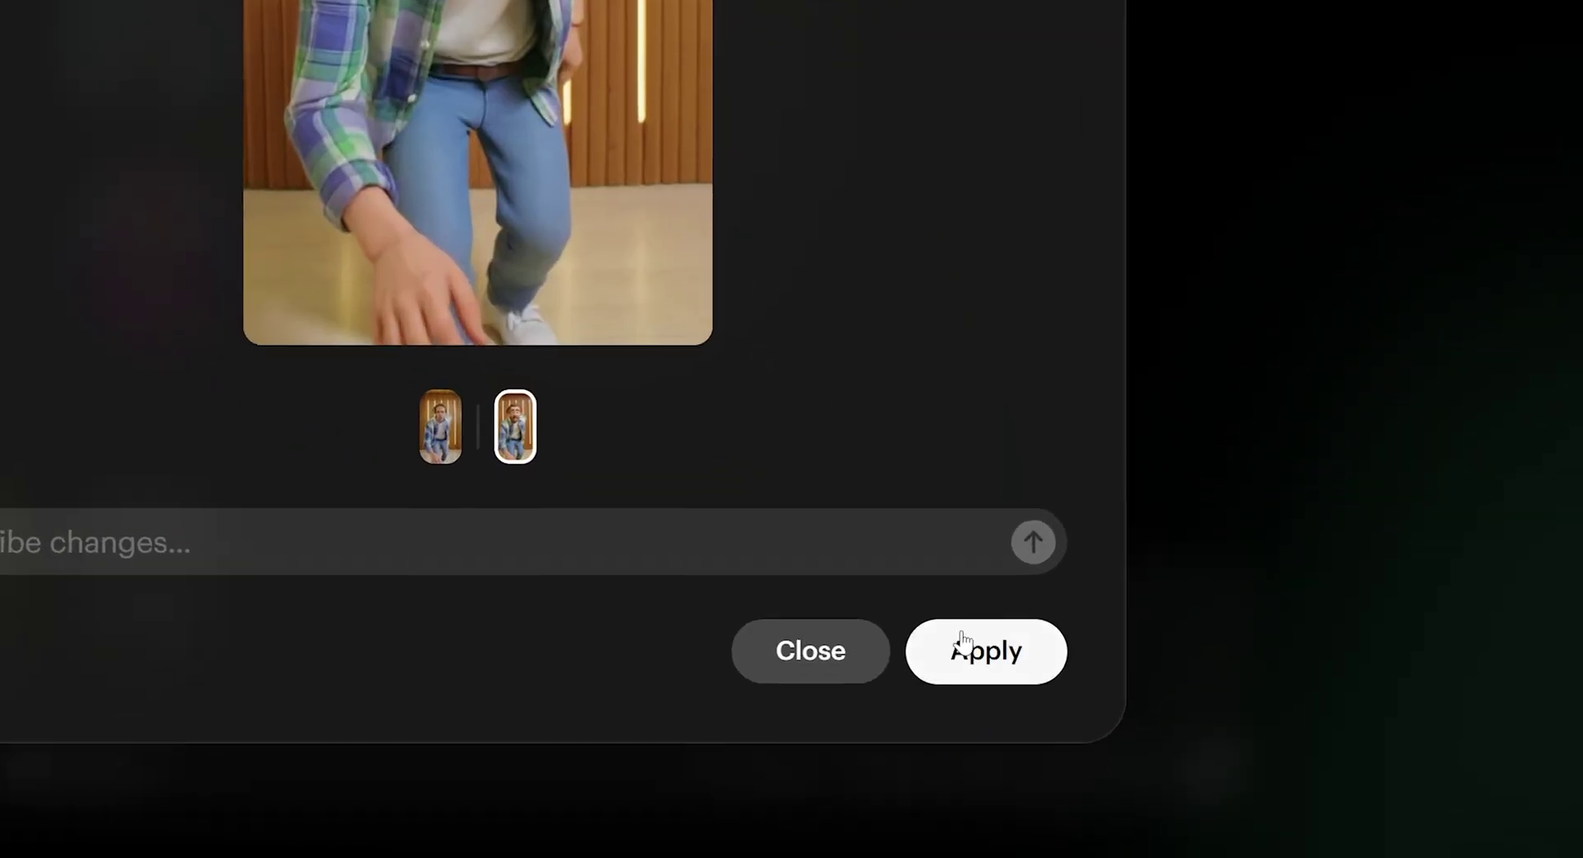
{"action": "left_click", "coordinate": [1036, 752]}
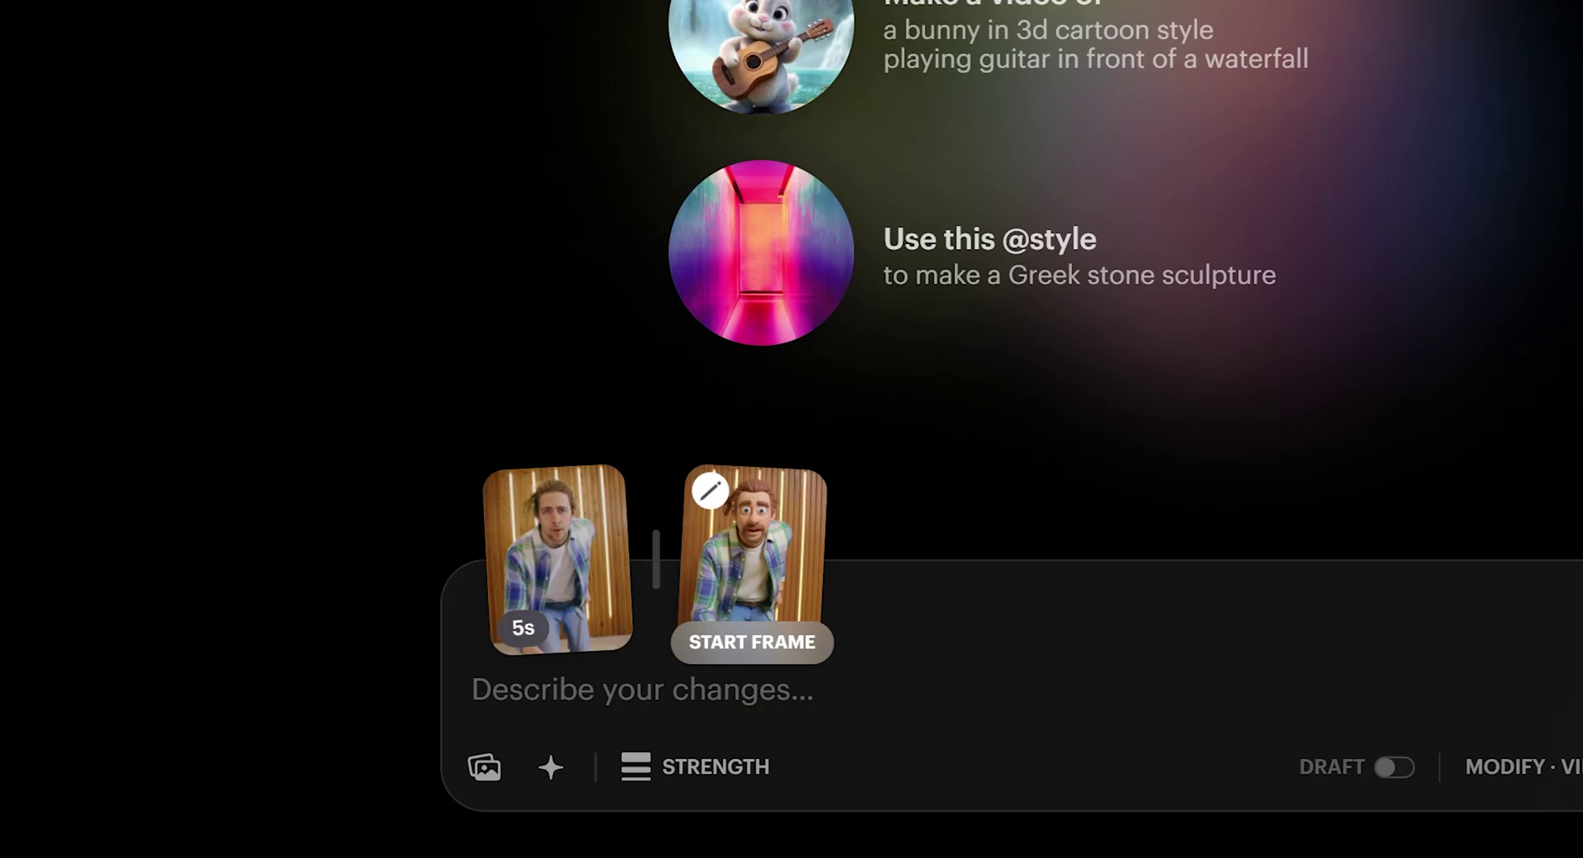
Step: Preview the Adhere and Reimagine strengths, then leave modification strength on Flex
{"action": "left_click", "coordinate": [706, 767]}
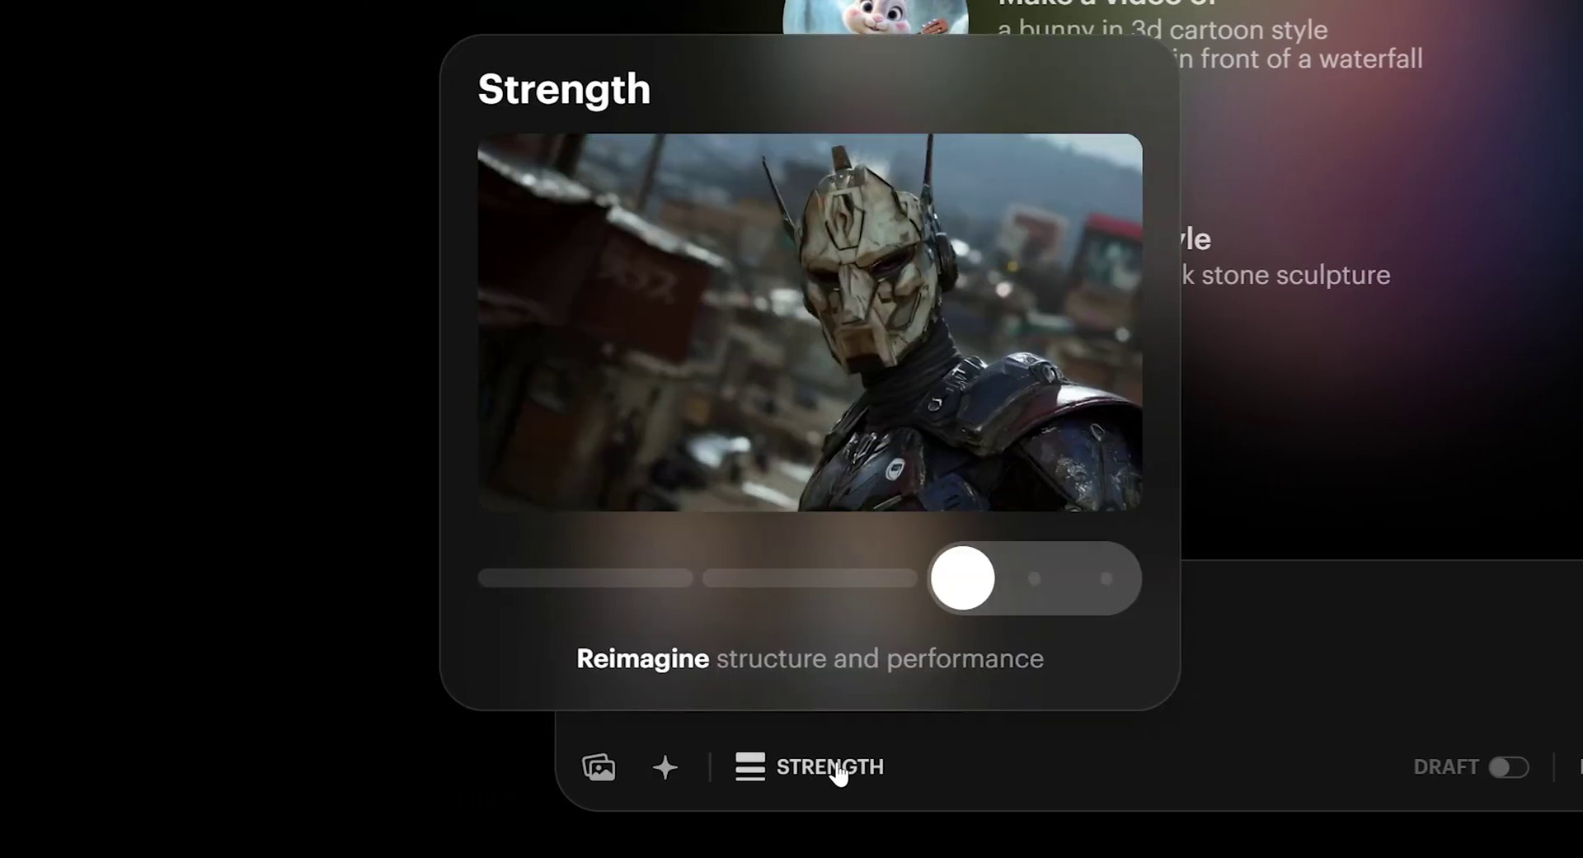
{"action": "left_click", "coordinate": [534, 590]}
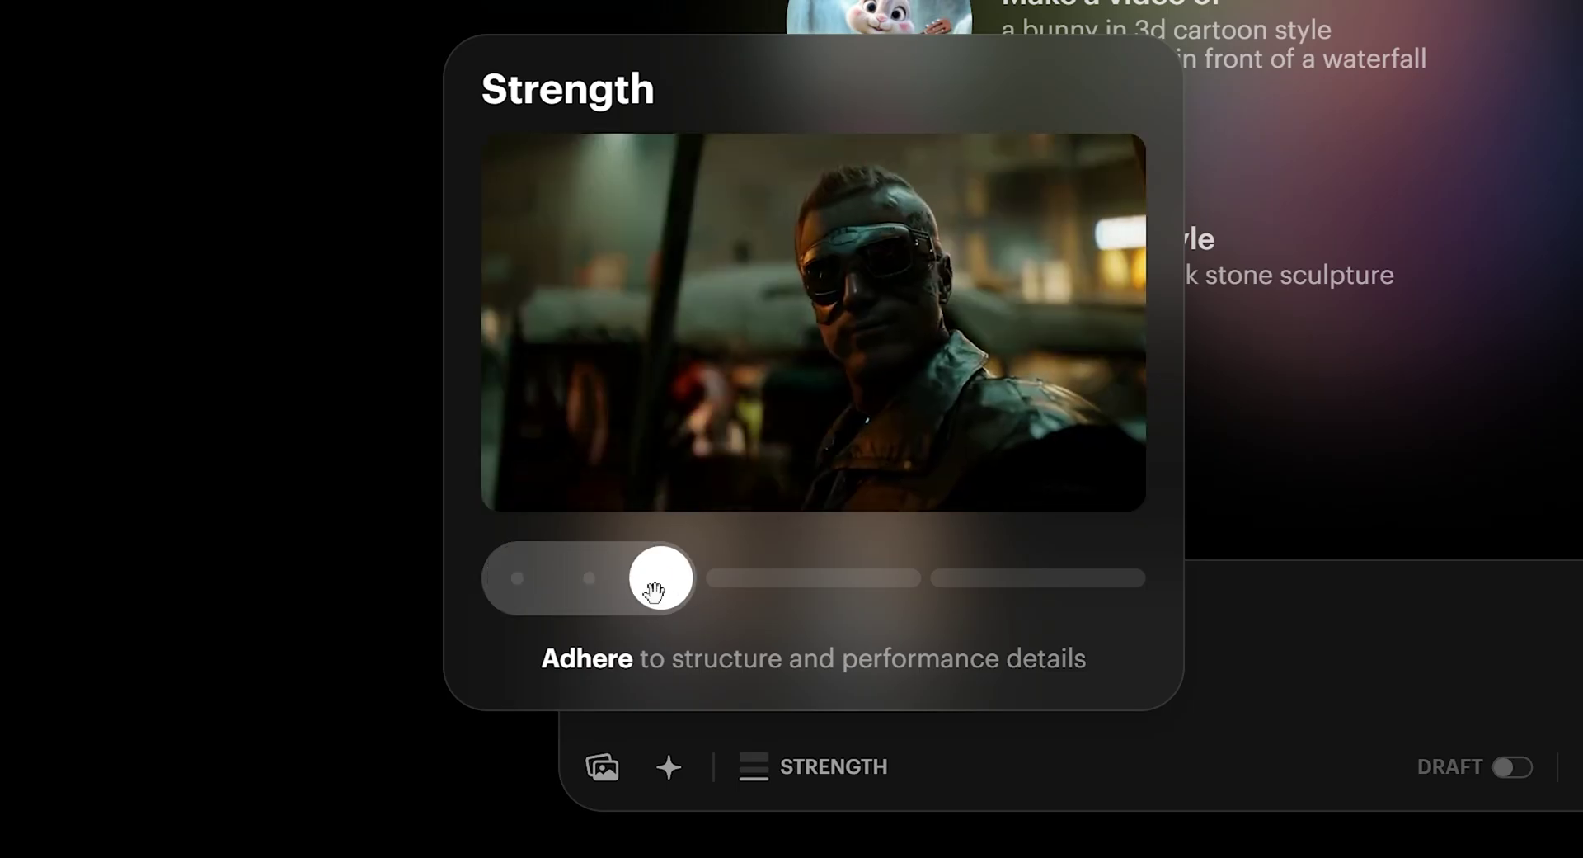
{"action": "left_click", "coordinate": [957, 589]}
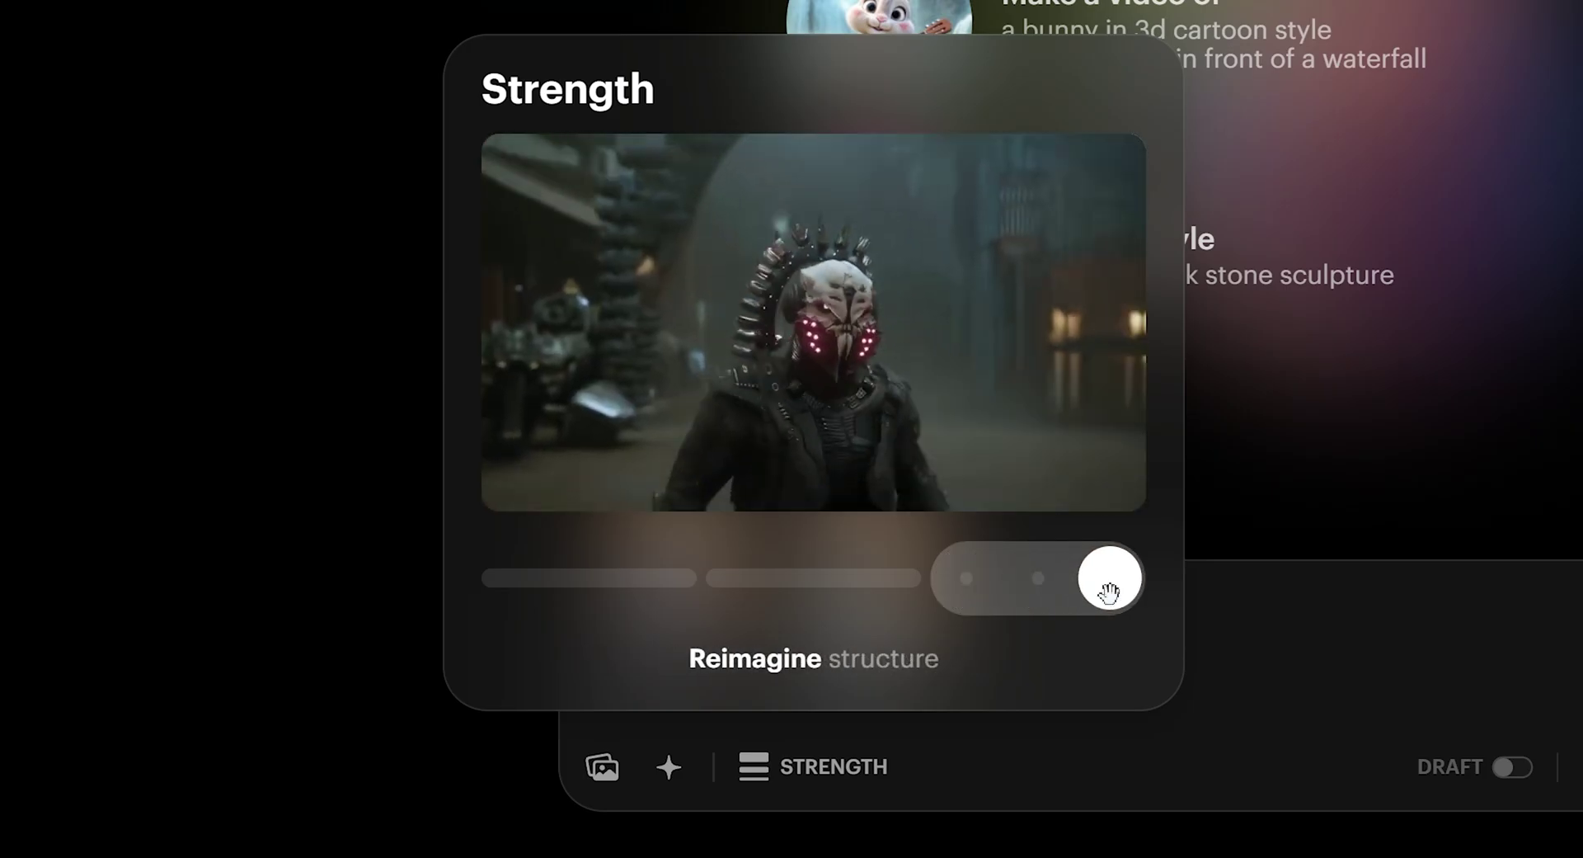
{"action": "left_click", "coordinate": [827, 585]}
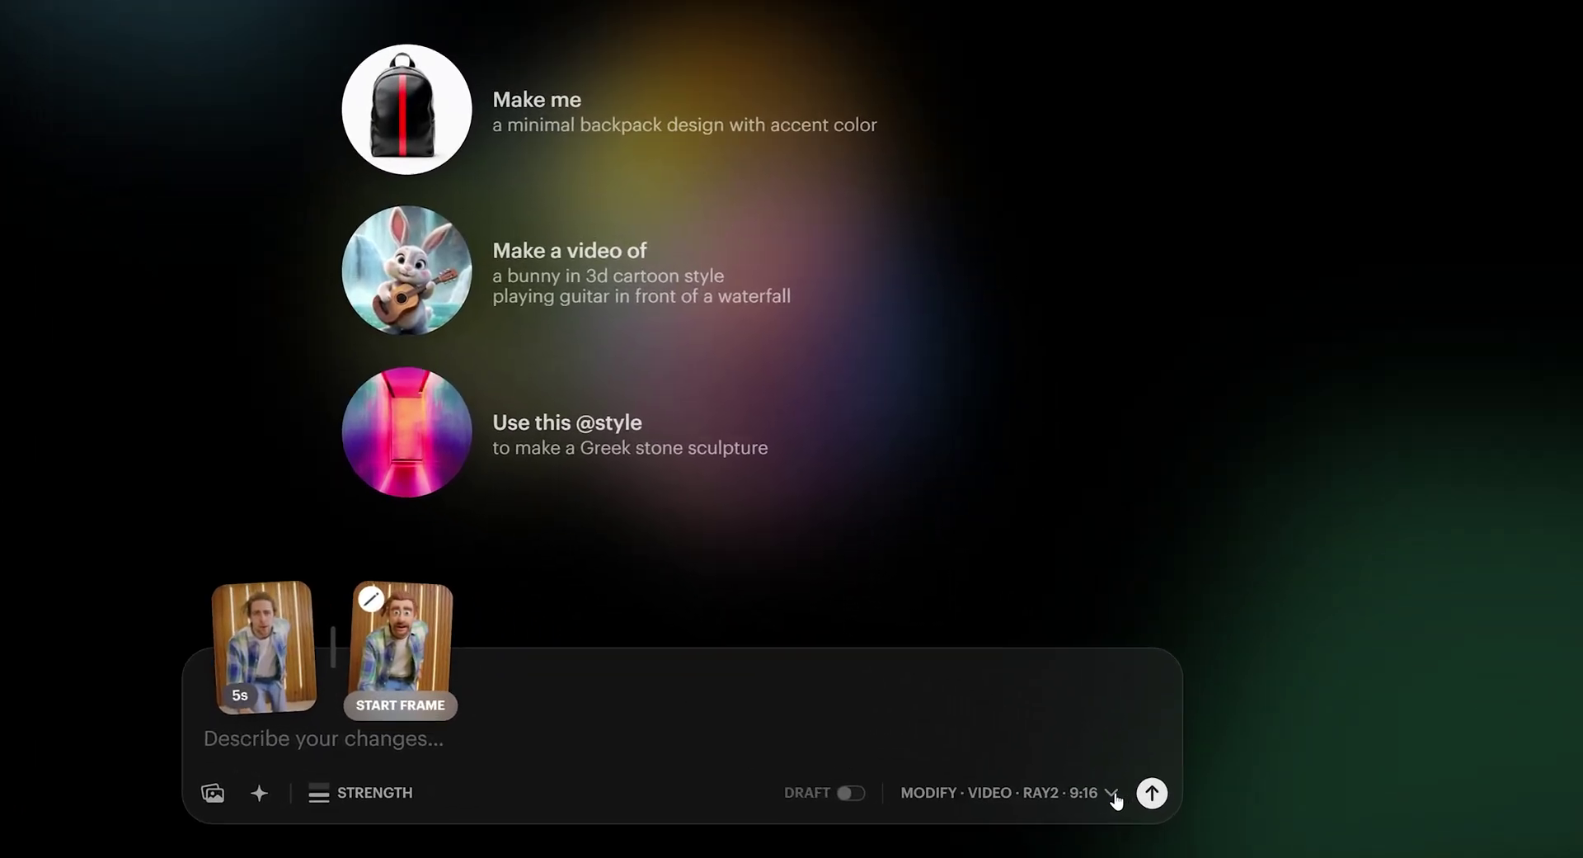
Step: Keep a single video variation in the generation settings and close the panel
{"action": "left_click", "coordinate": [1105, 788]}
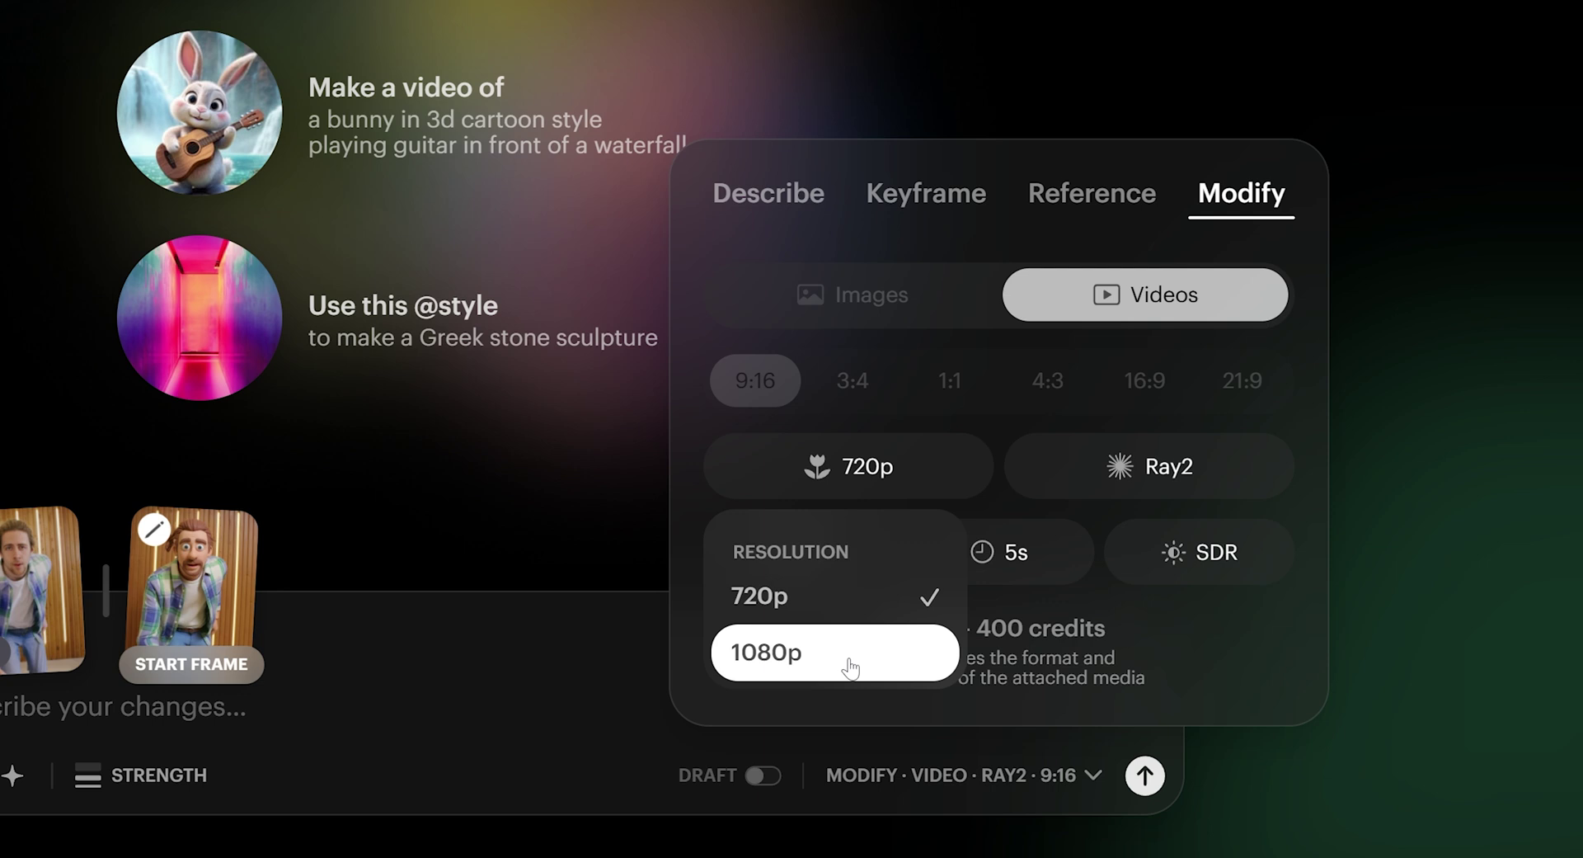
{"action": "left_click", "coordinate": [808, 563]}
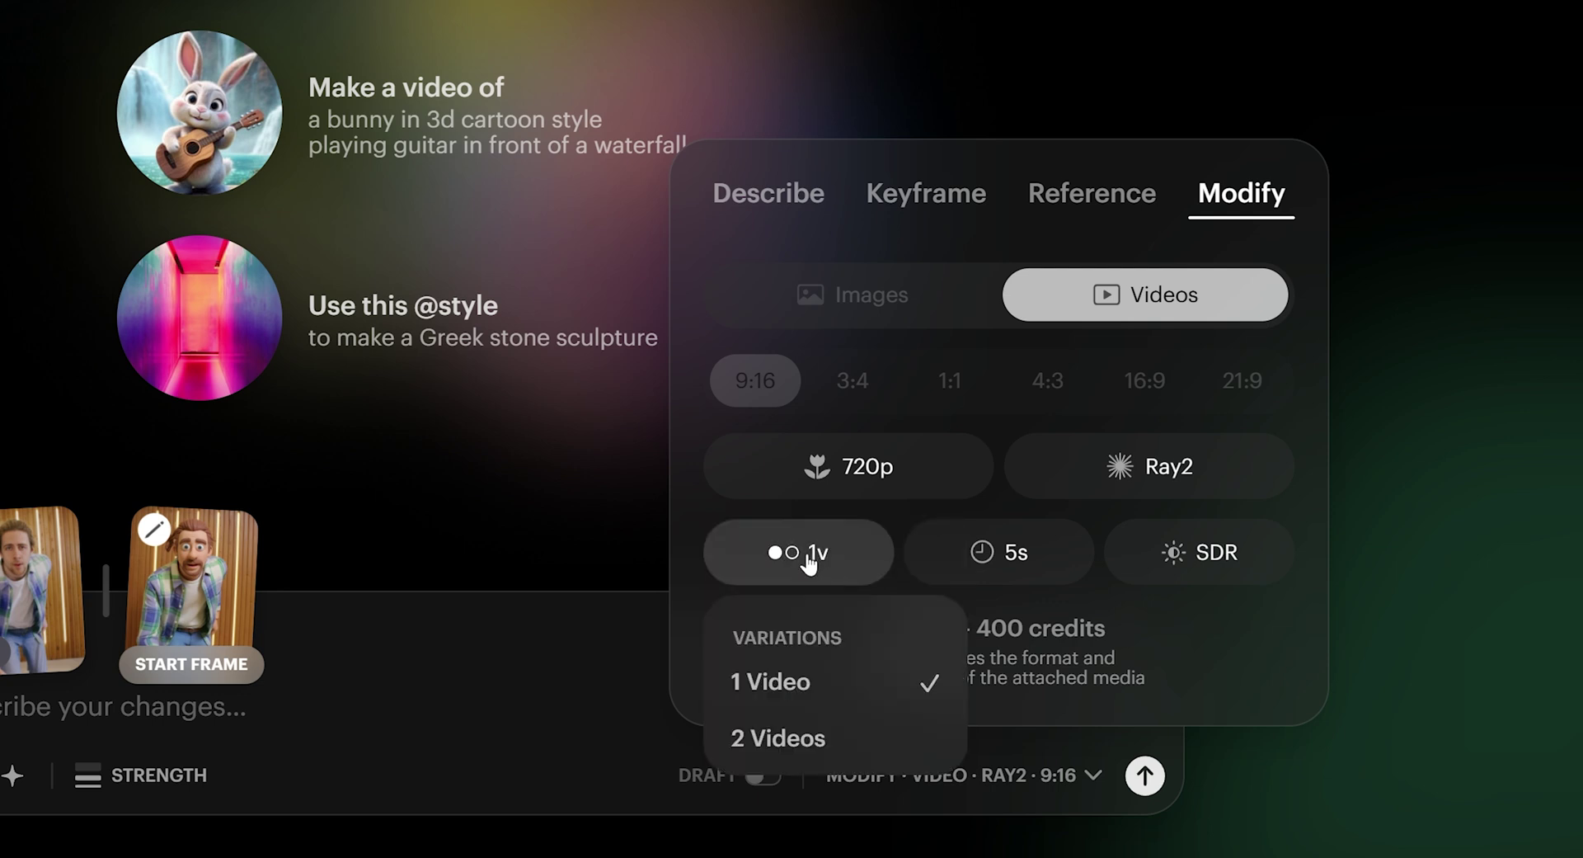
{"action": "left_click", "coordinate": [1278, 640]}
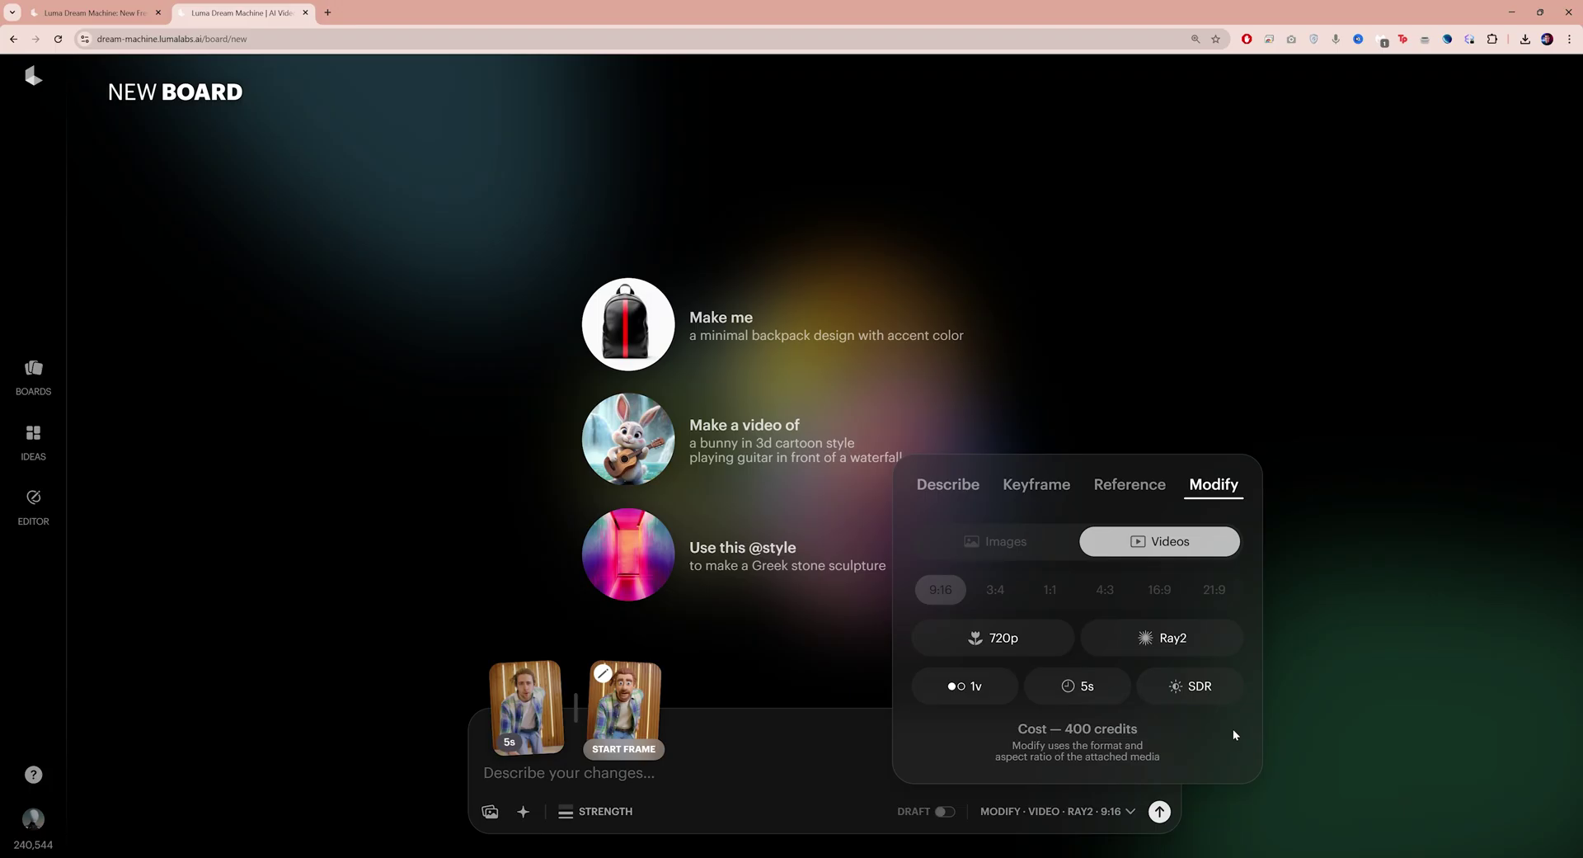
{"action": "left_click", "coordinate": [910, 775]}
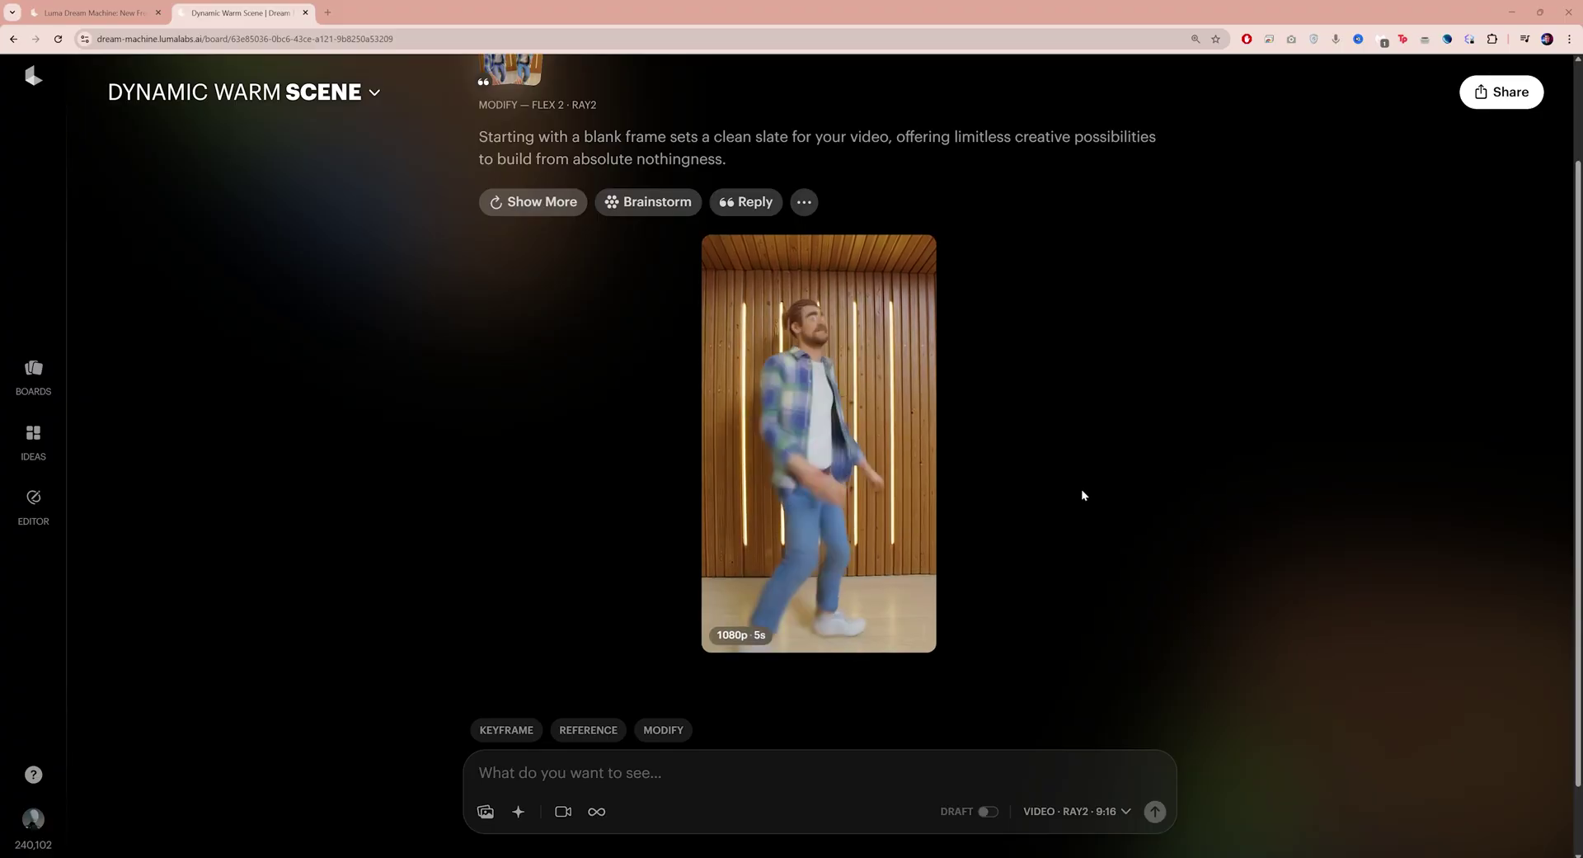
Step: Reuse the earlier 5s clip request and remove its Claymation start frame
{"action": "mouse_move", "coordinate": [927, 549]}
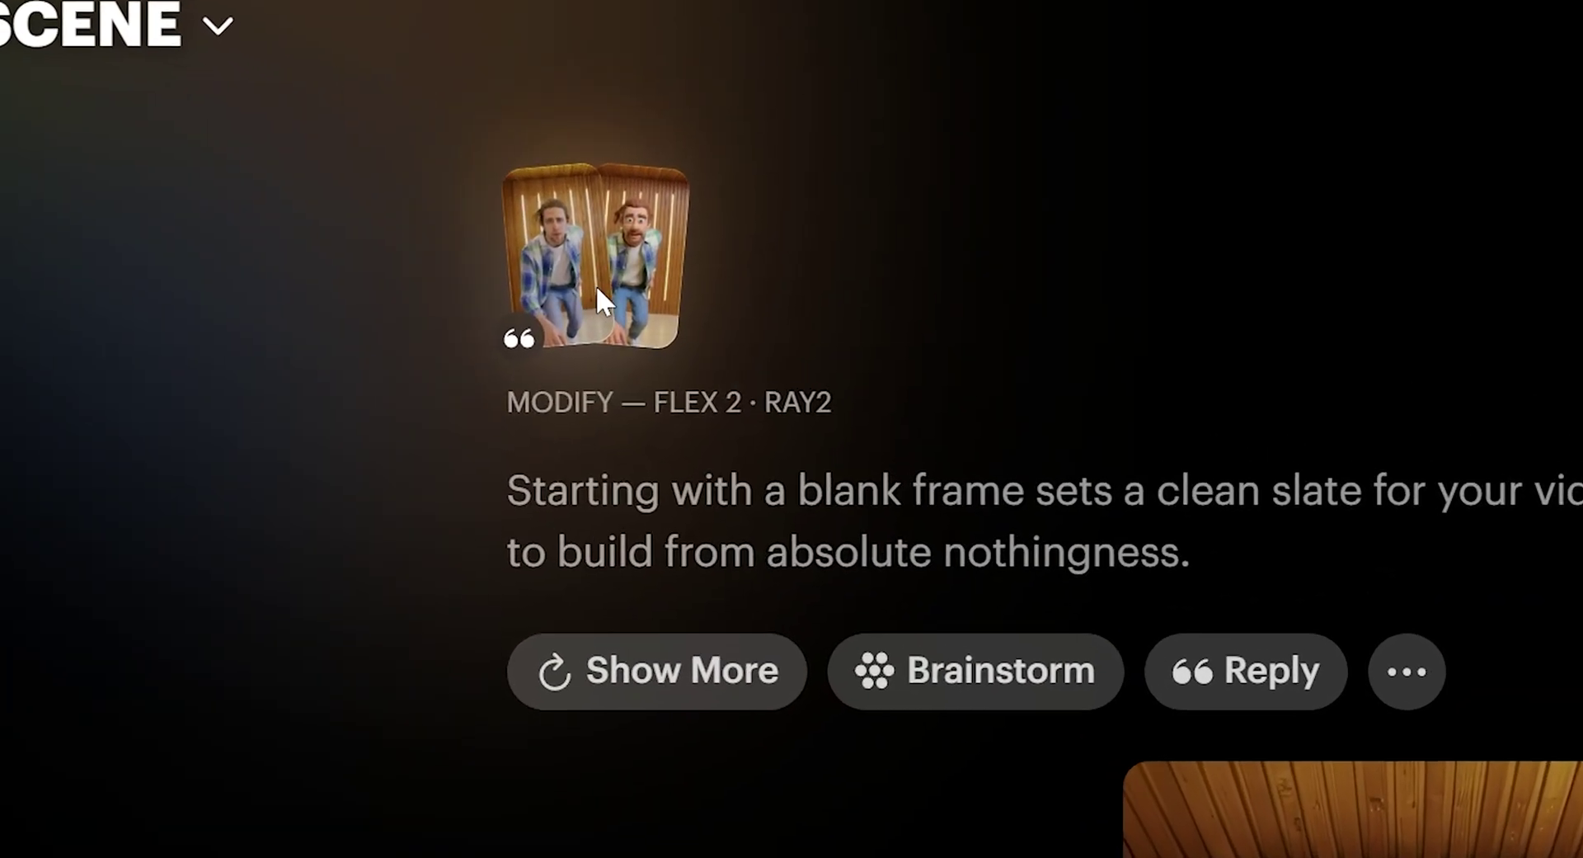
{"action": "left_click", "coordinate": [595, 284]}
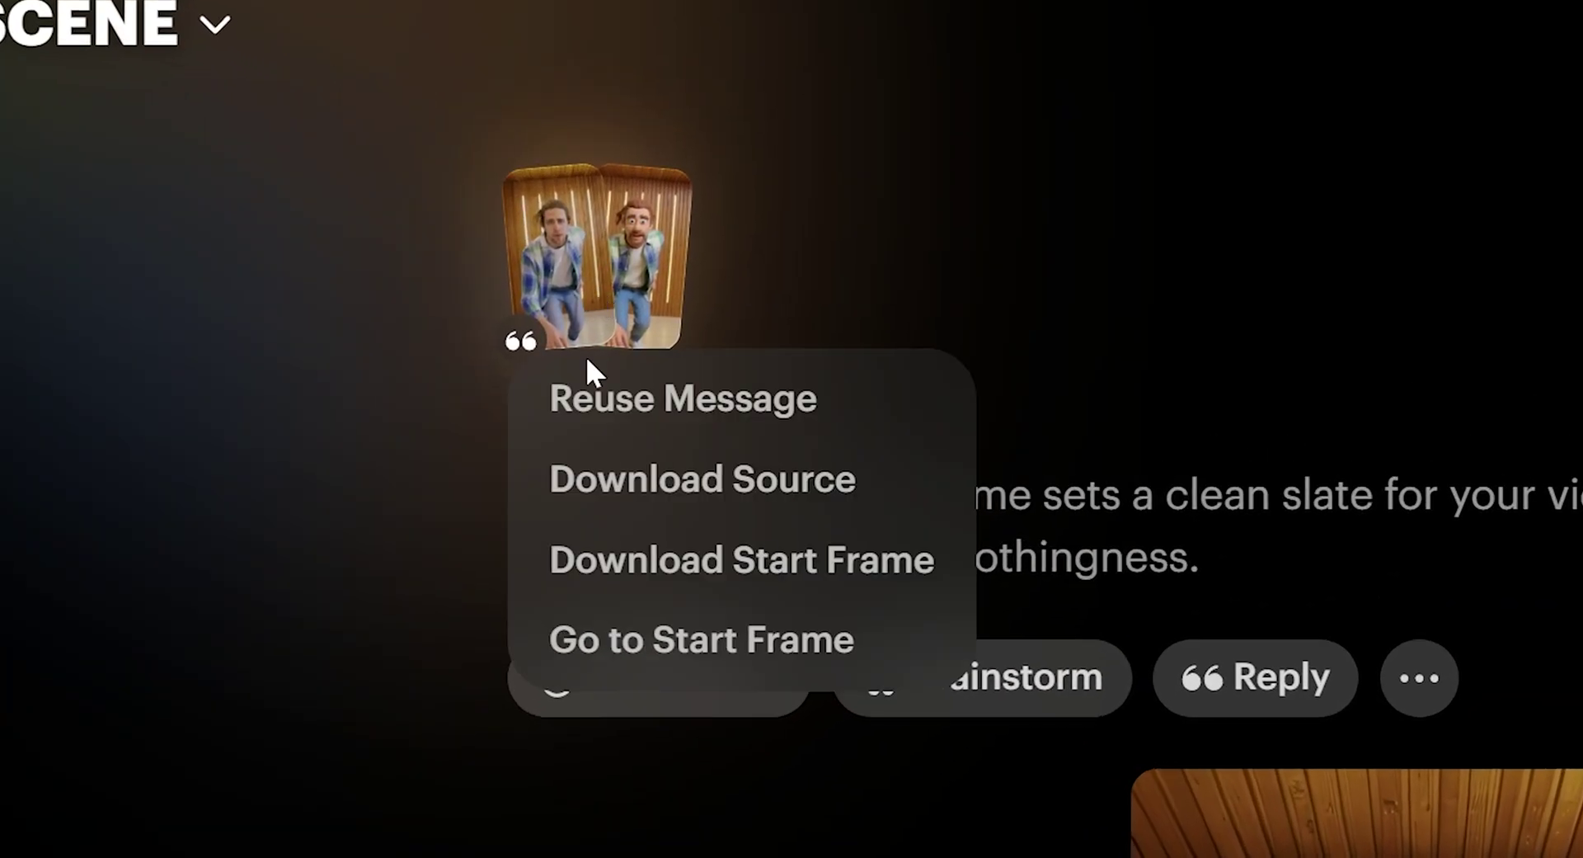
{"action": "left_click", "coordinate": [779, 412]}
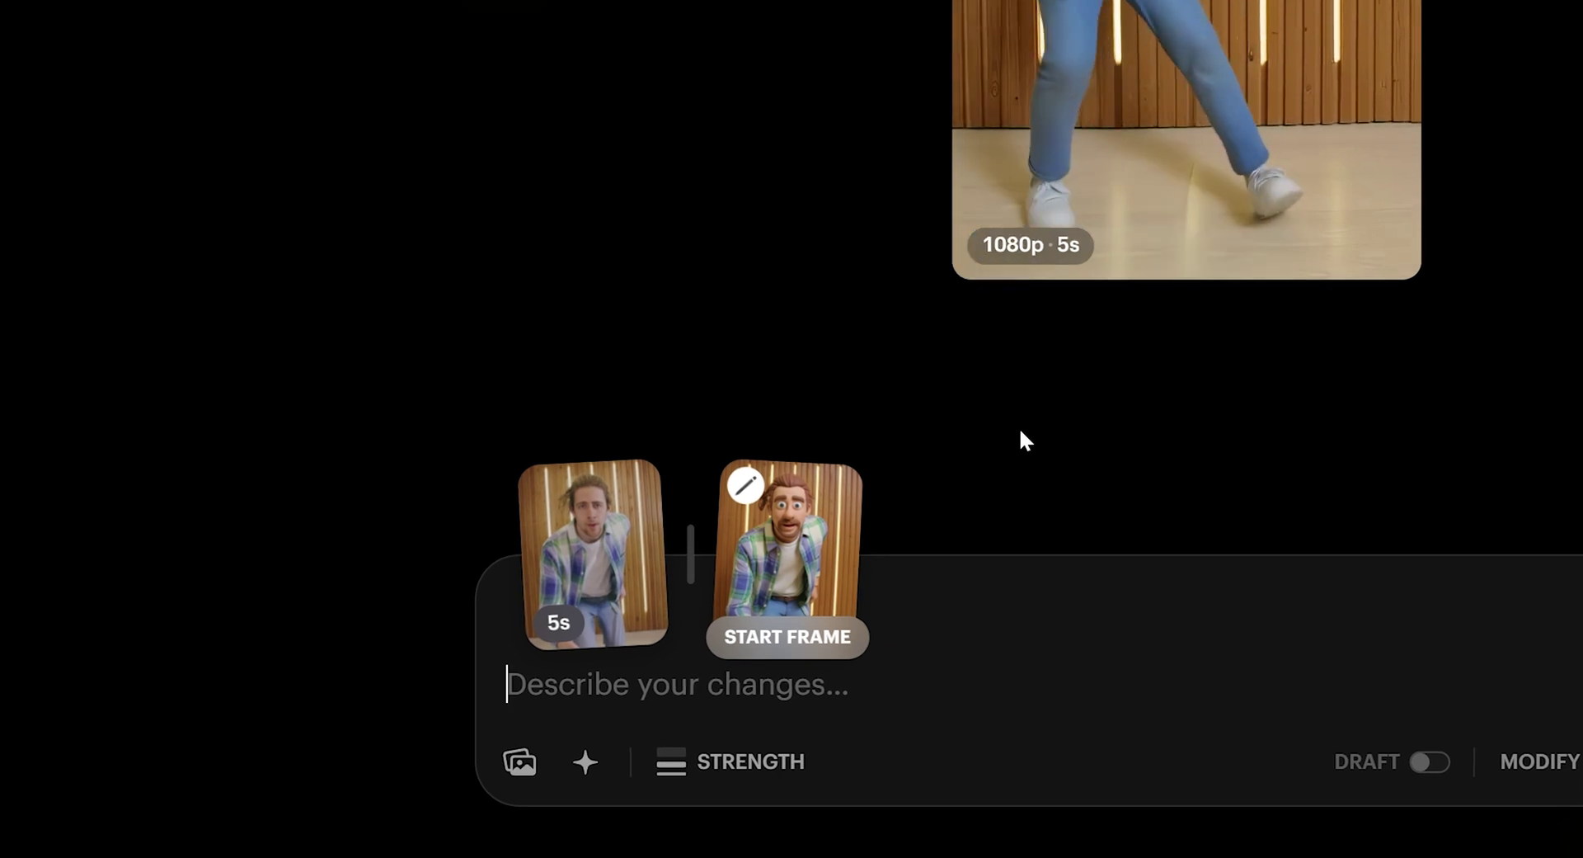
{"action": "left_click", "coordinate": [837, 487]}
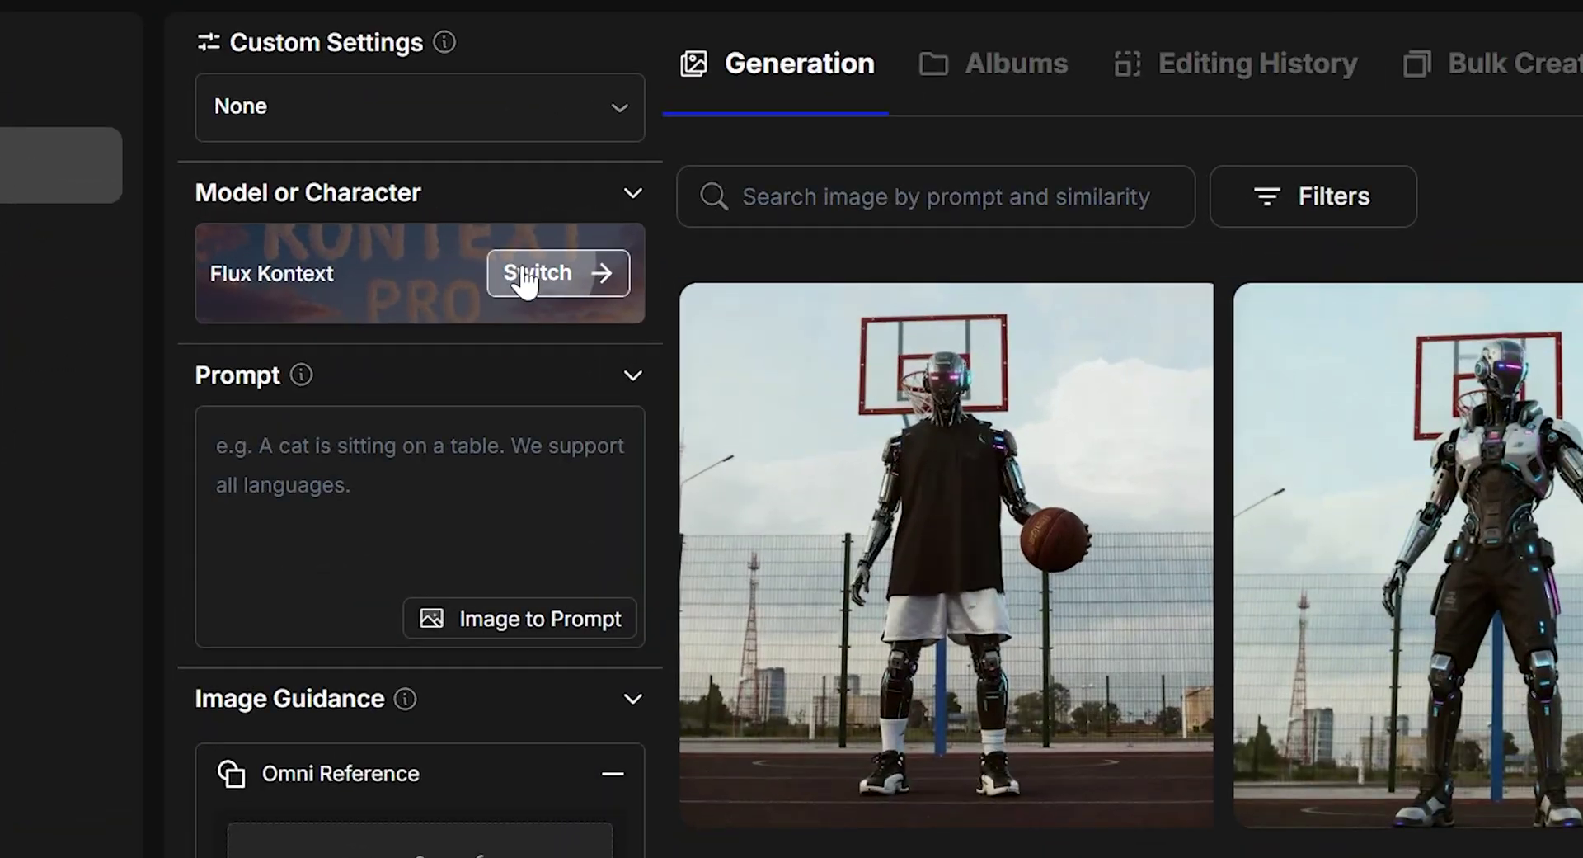
Step: Set up OpenArt with the Nano Banana model, the dancer frame as reference, and Mobile (9:16) size
{"action": "left_click", "coordinate": [523, 277]}
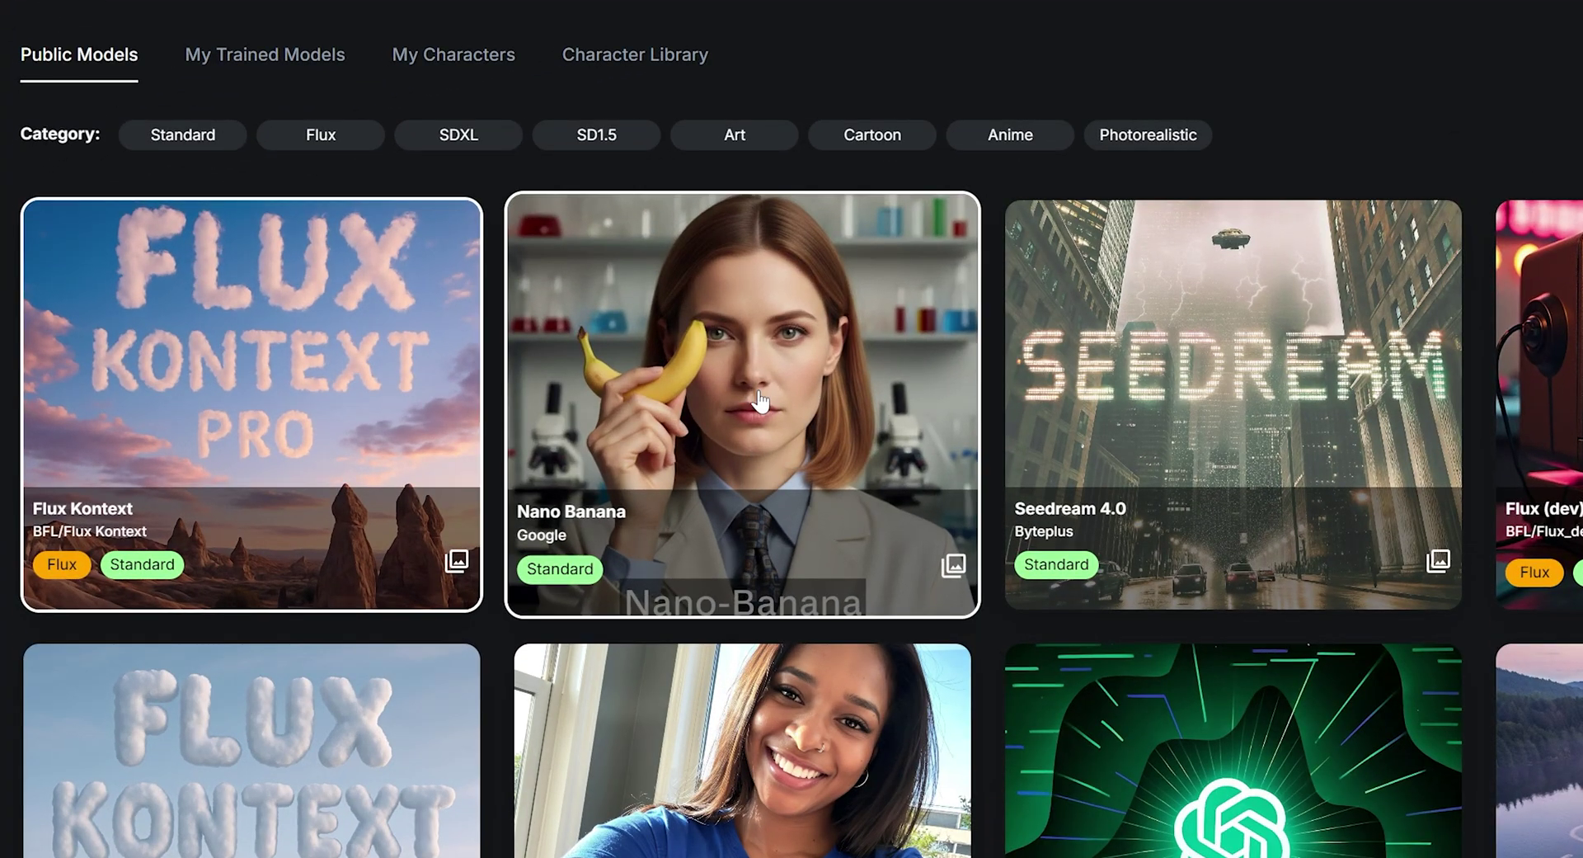
{"action": "left_click", "coordinate": [528, 426]}
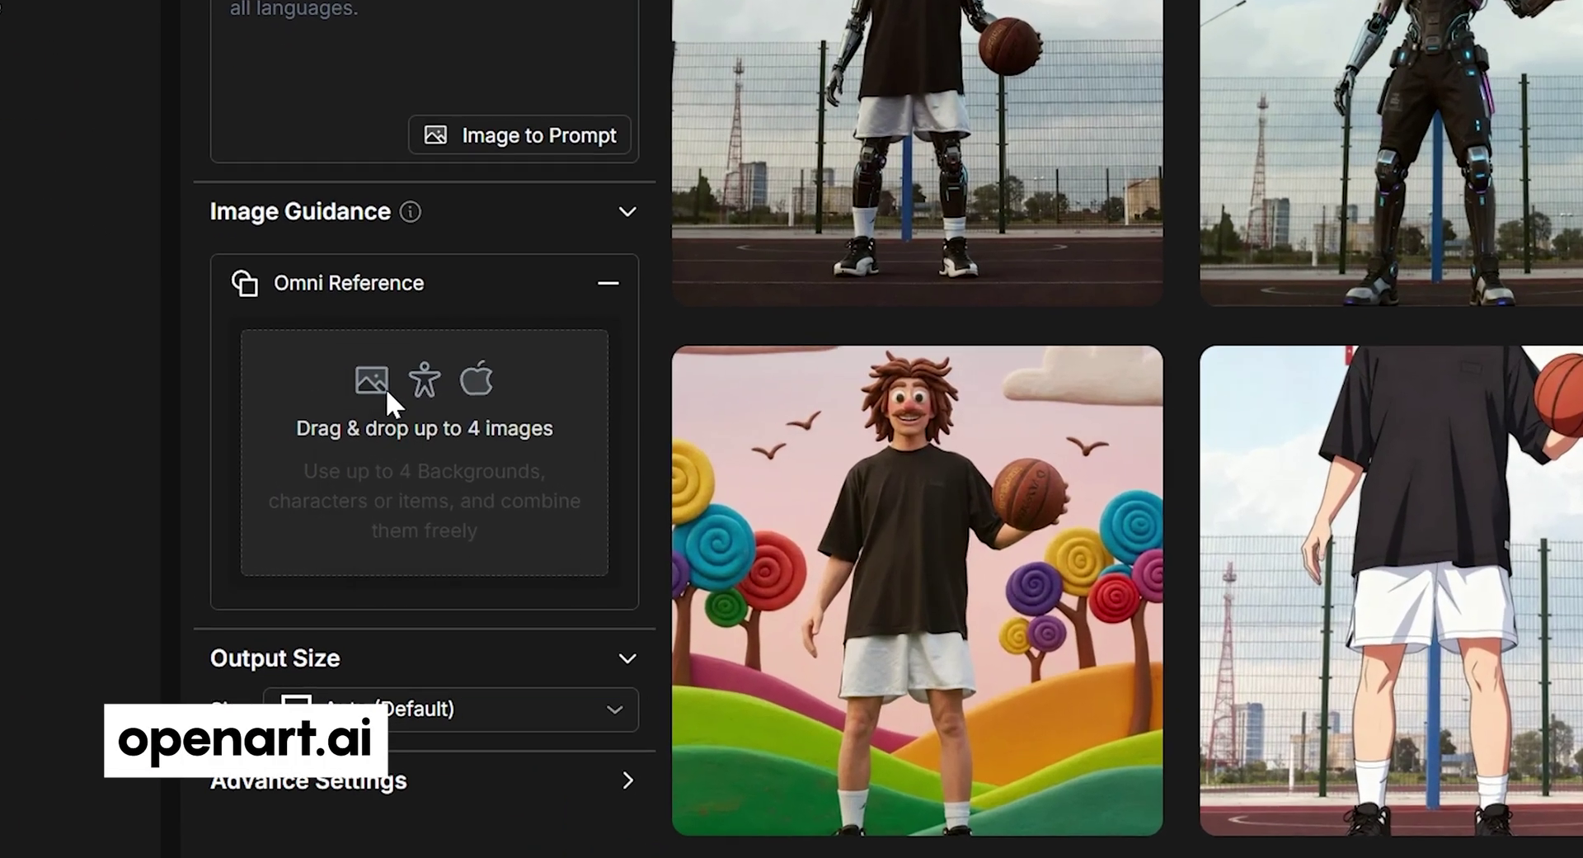
{"action": "left_click", "coordinate": [269, 443]}
{"action": "left_click", "coordinate": [453, 410]}
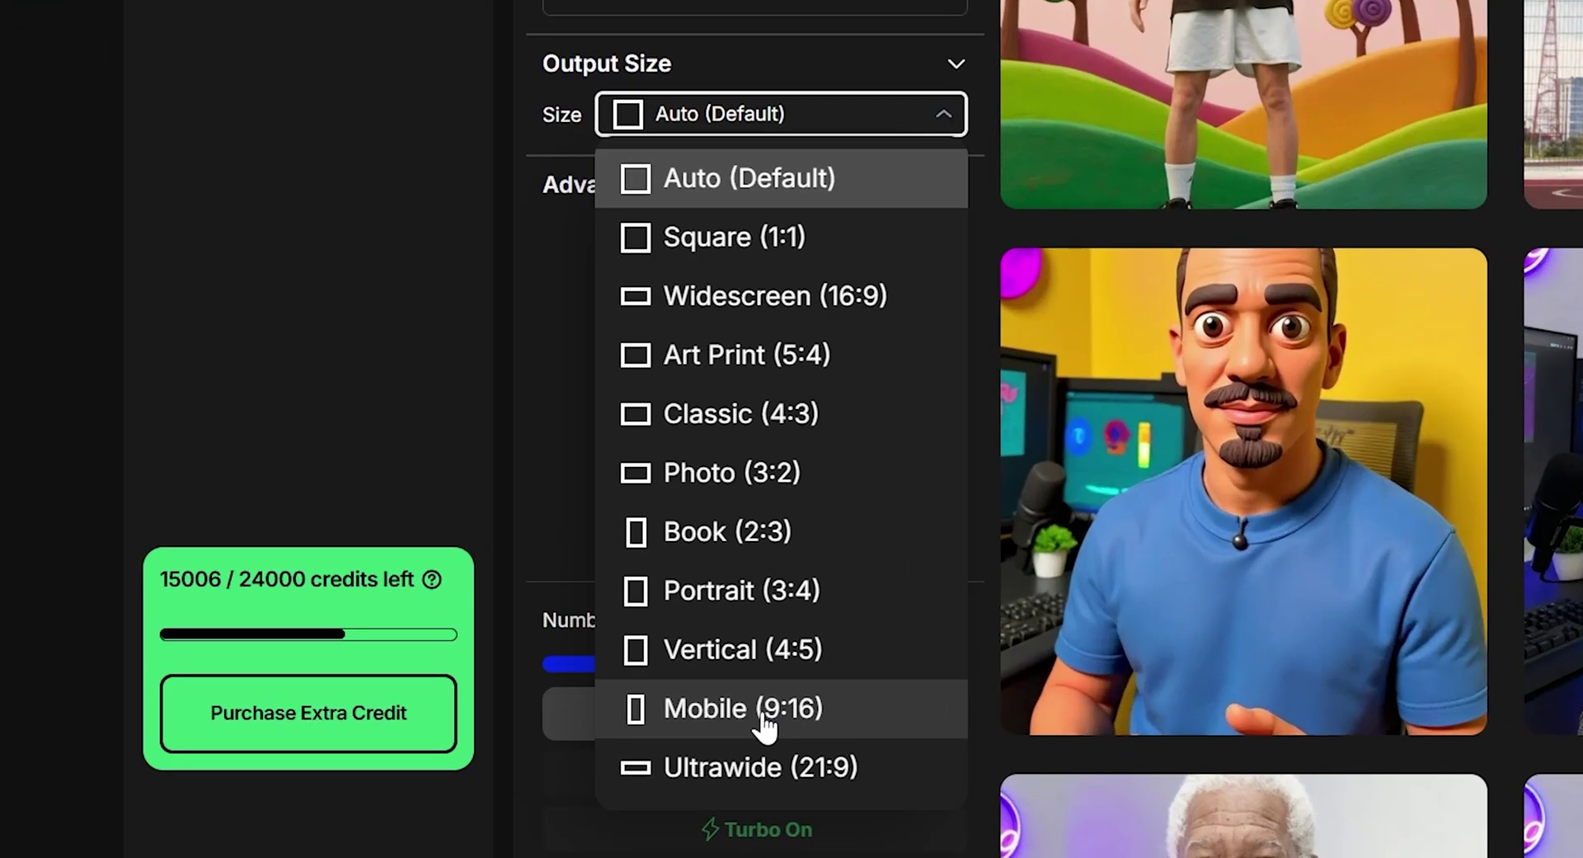
{"action": "left_click", "coordinate": [766, 726]}
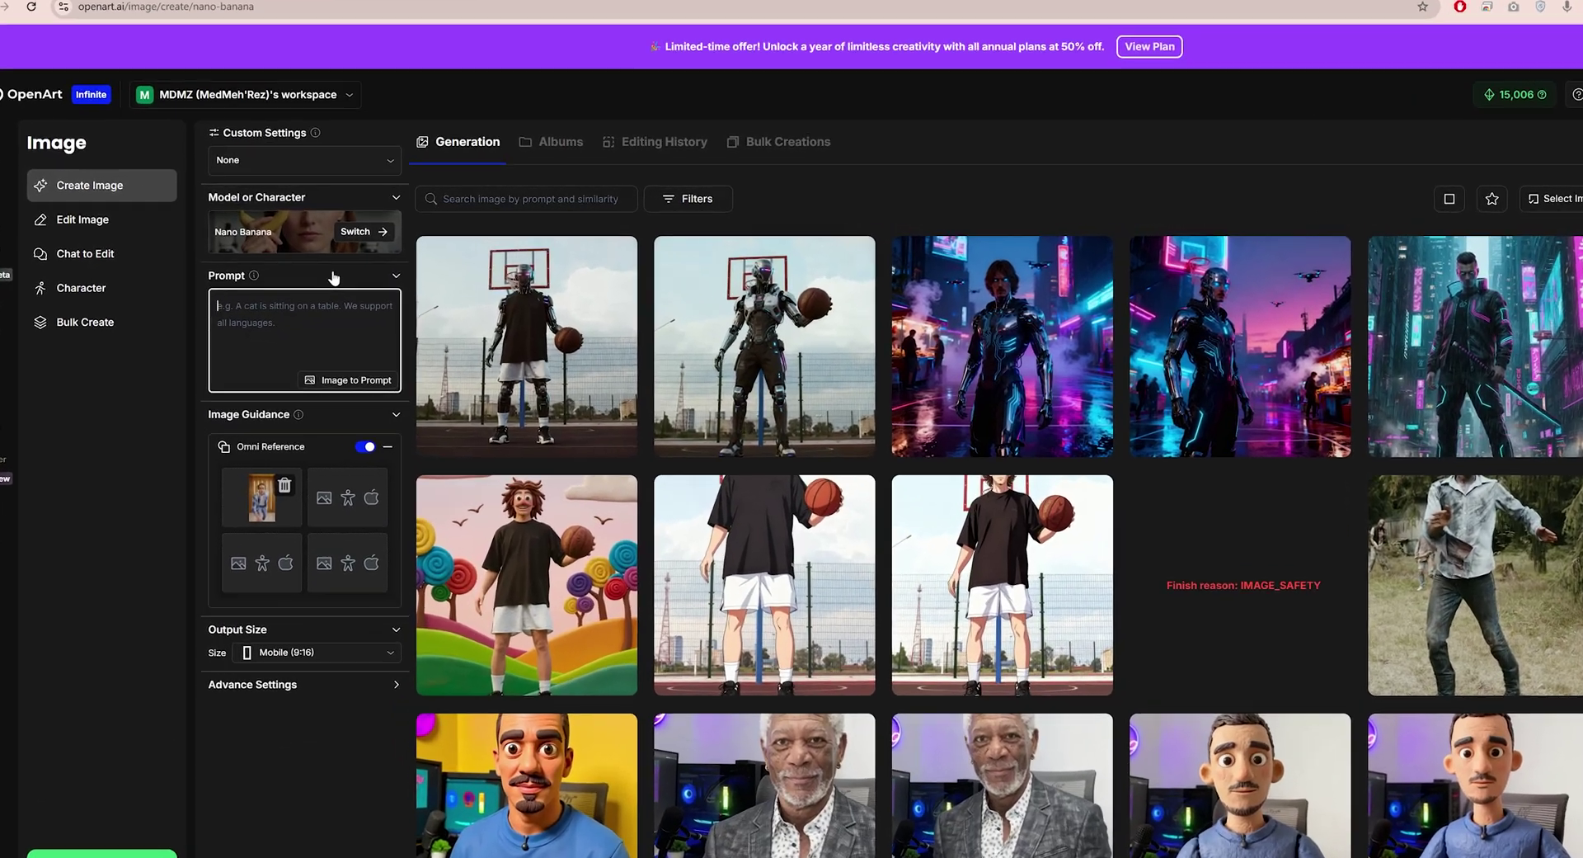
Step: Generate images from 'turn this into anime style' and open the first result in detail
{"action": "type", "text": "turn th"}
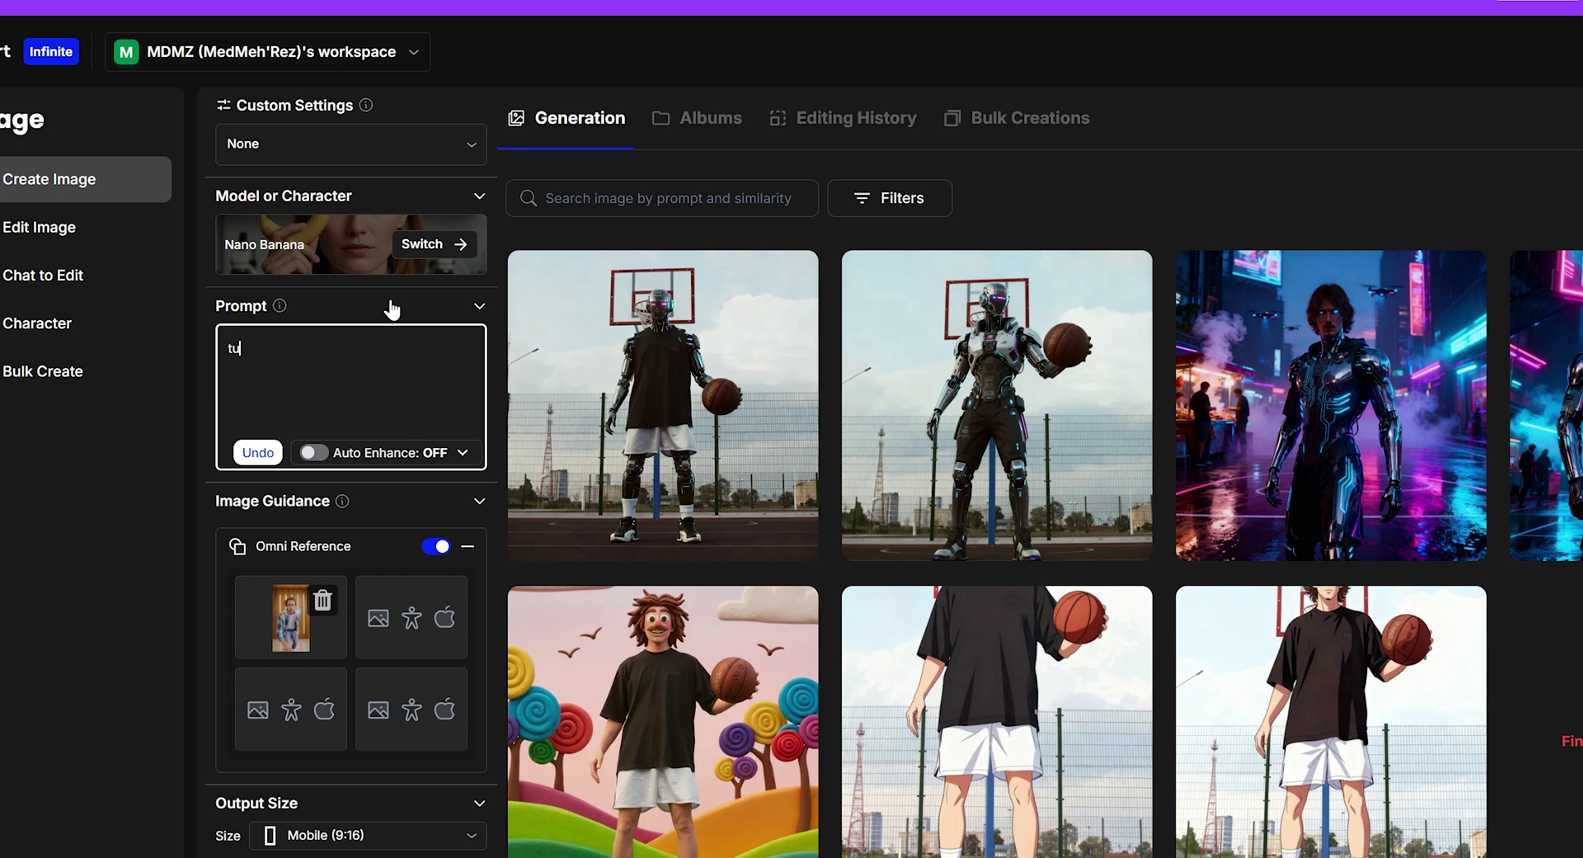
{"action": "type", "text": "is into anim"}
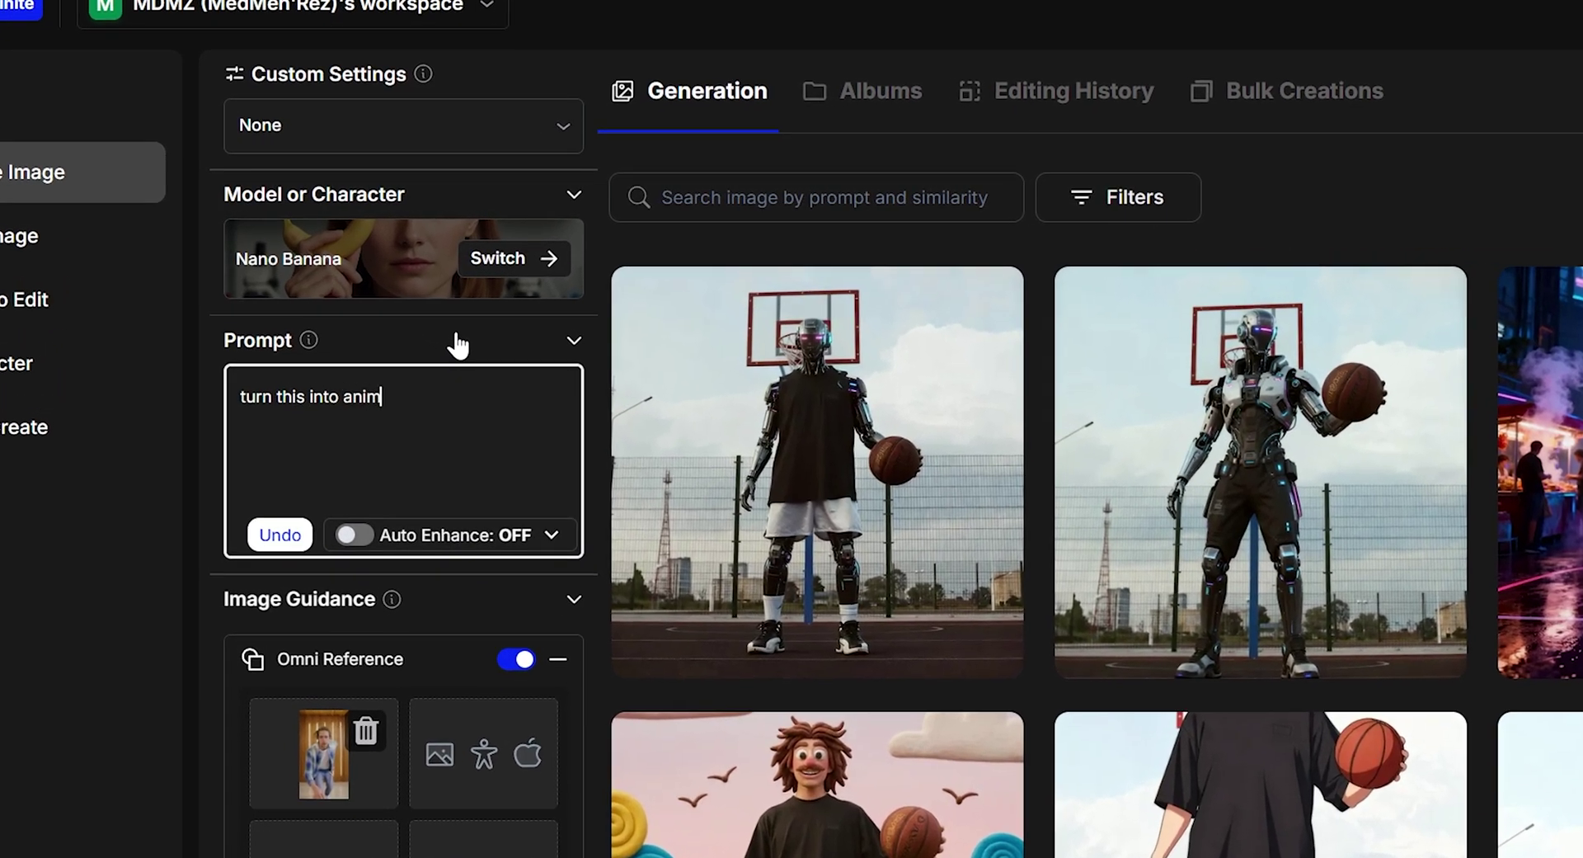
{"action": "type", "text": "e style"}
{"action": "left_click", "coordinate": [272, 802]}
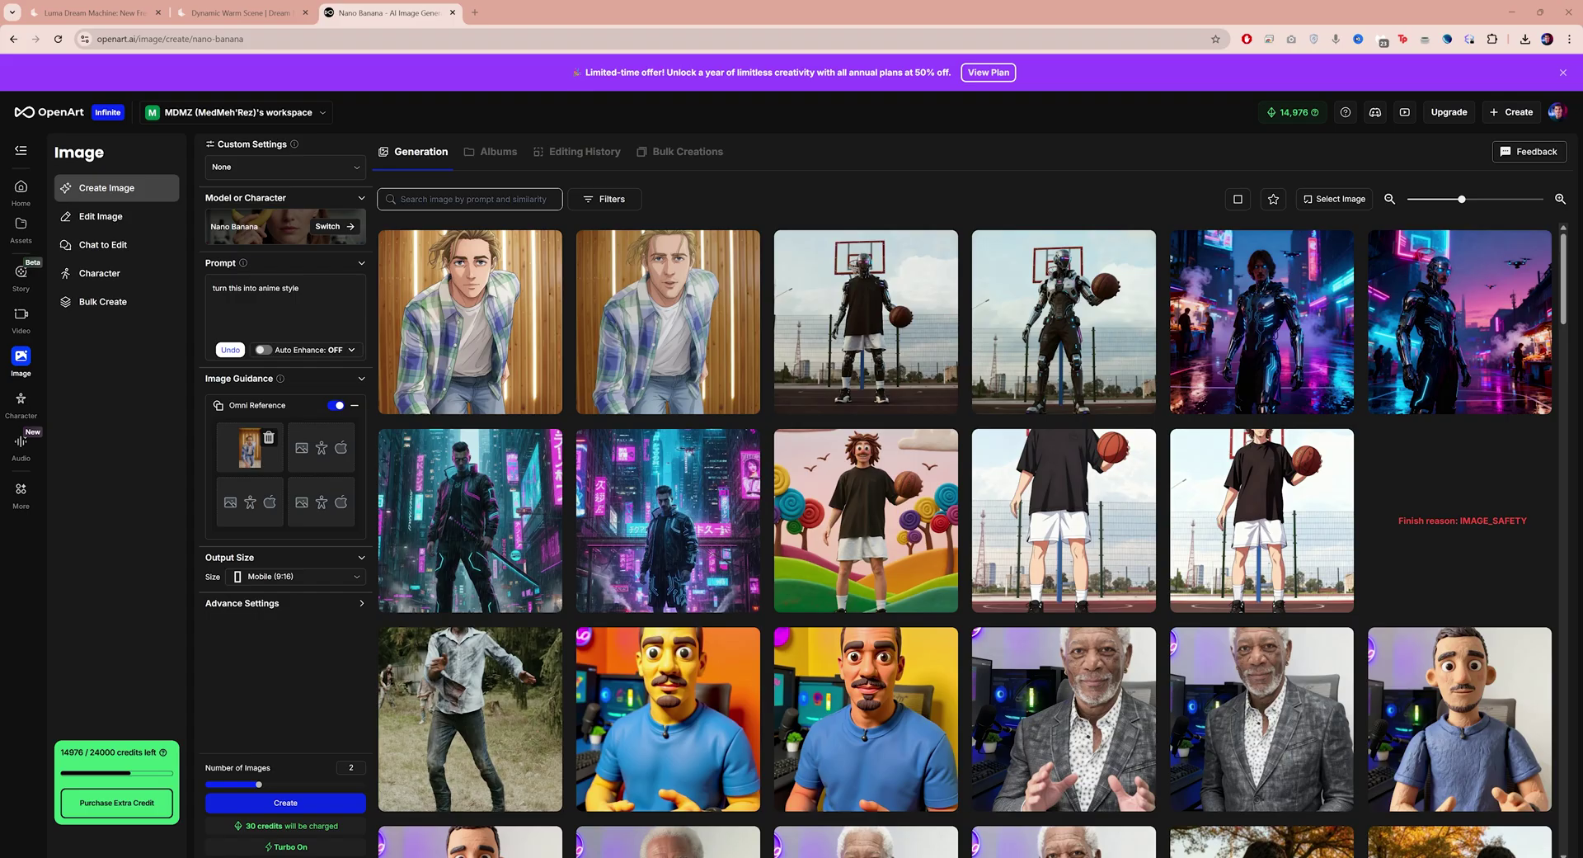
{"action": "left_click", "coordinate": [459, 312]}
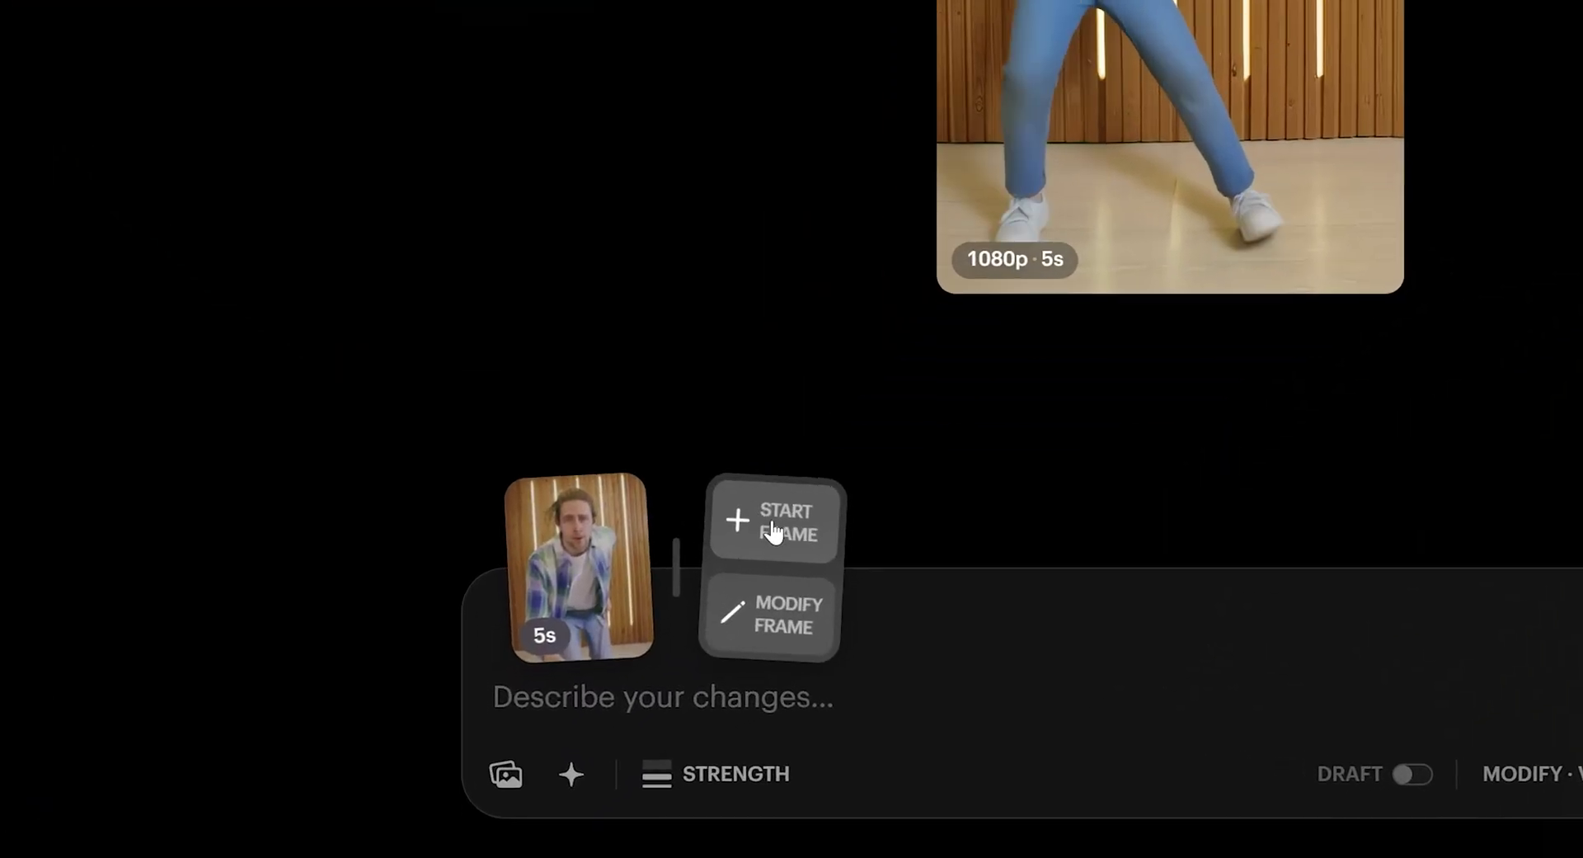
Step: Load the anime image as the start frame and set modification strength to Flex
{"action": "left_click", "coordinate": [772, 532]}
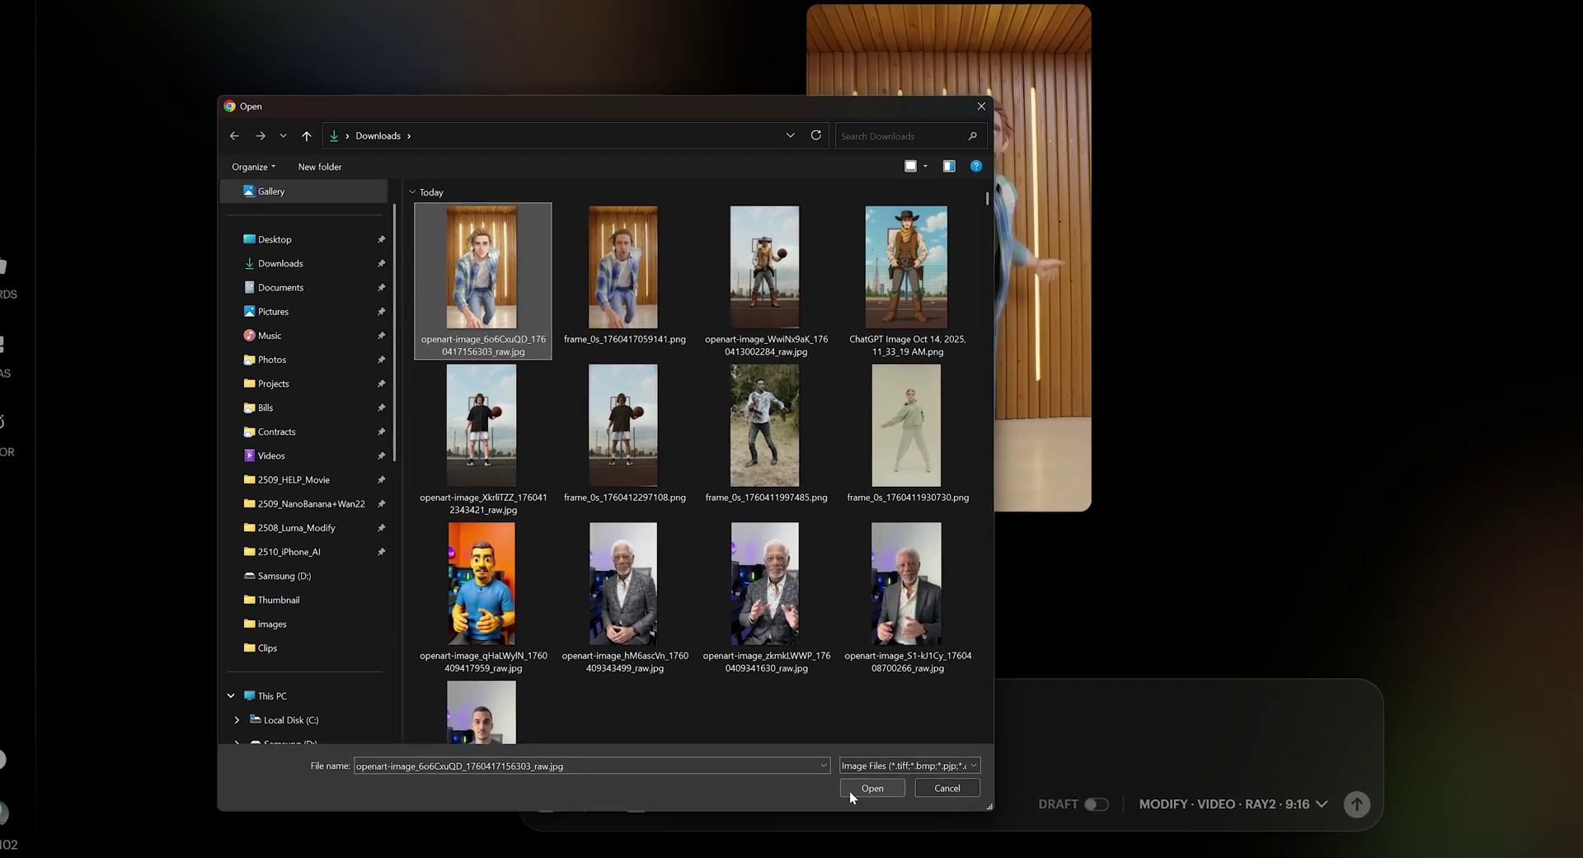
{"action": "left_click", "coordinate": [873, 788]}
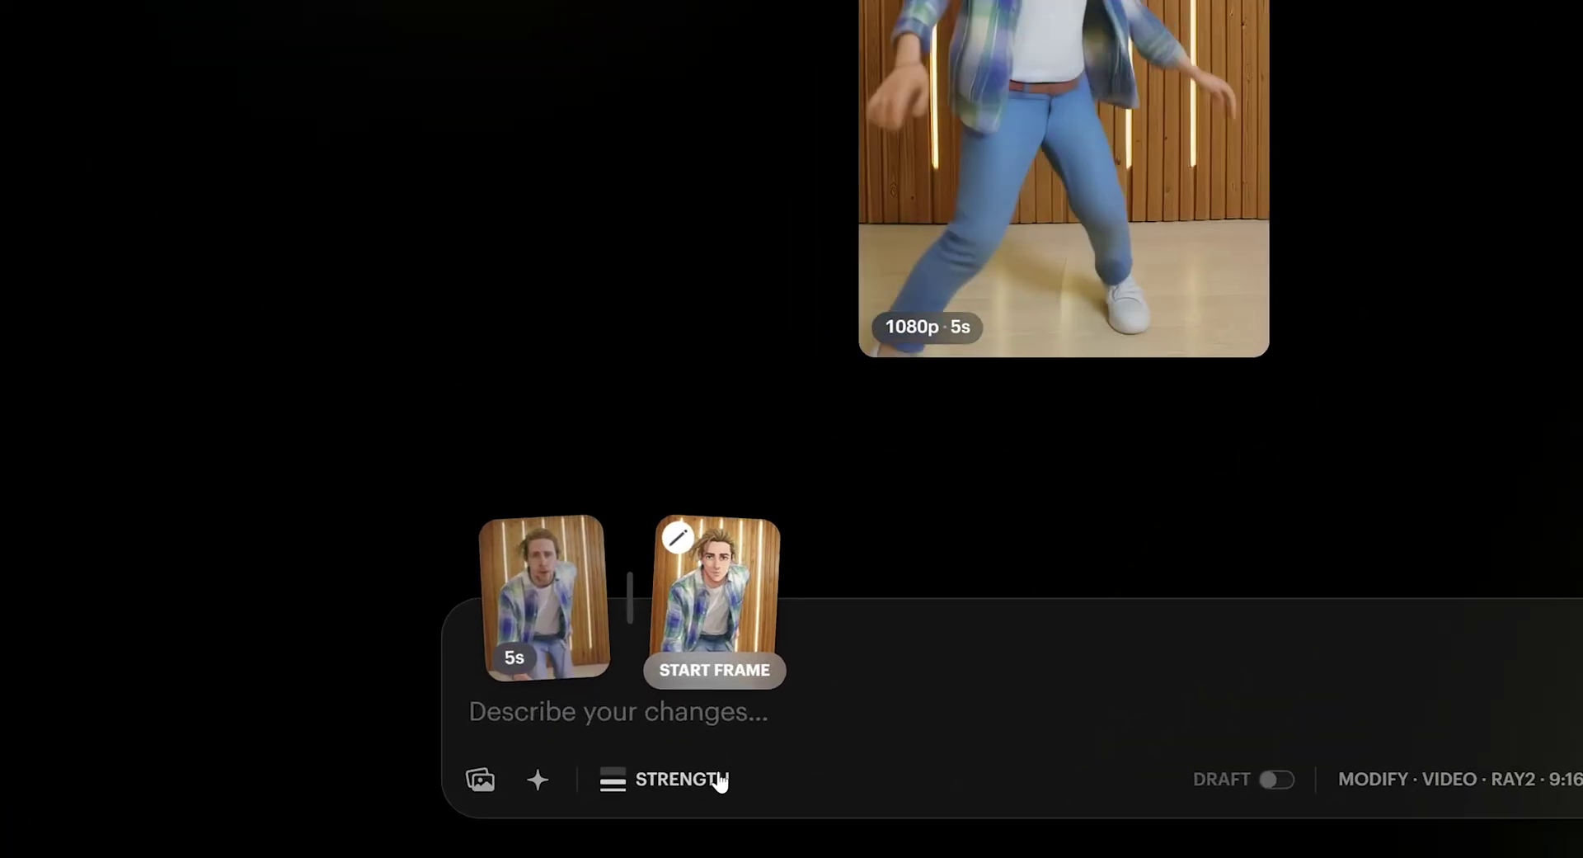
{"action": "left_click", "coordinate": [685, 804]}
{"action": "left_click_drag", "start_coordinate": [672, 627], "coordinate": [731, 607]}
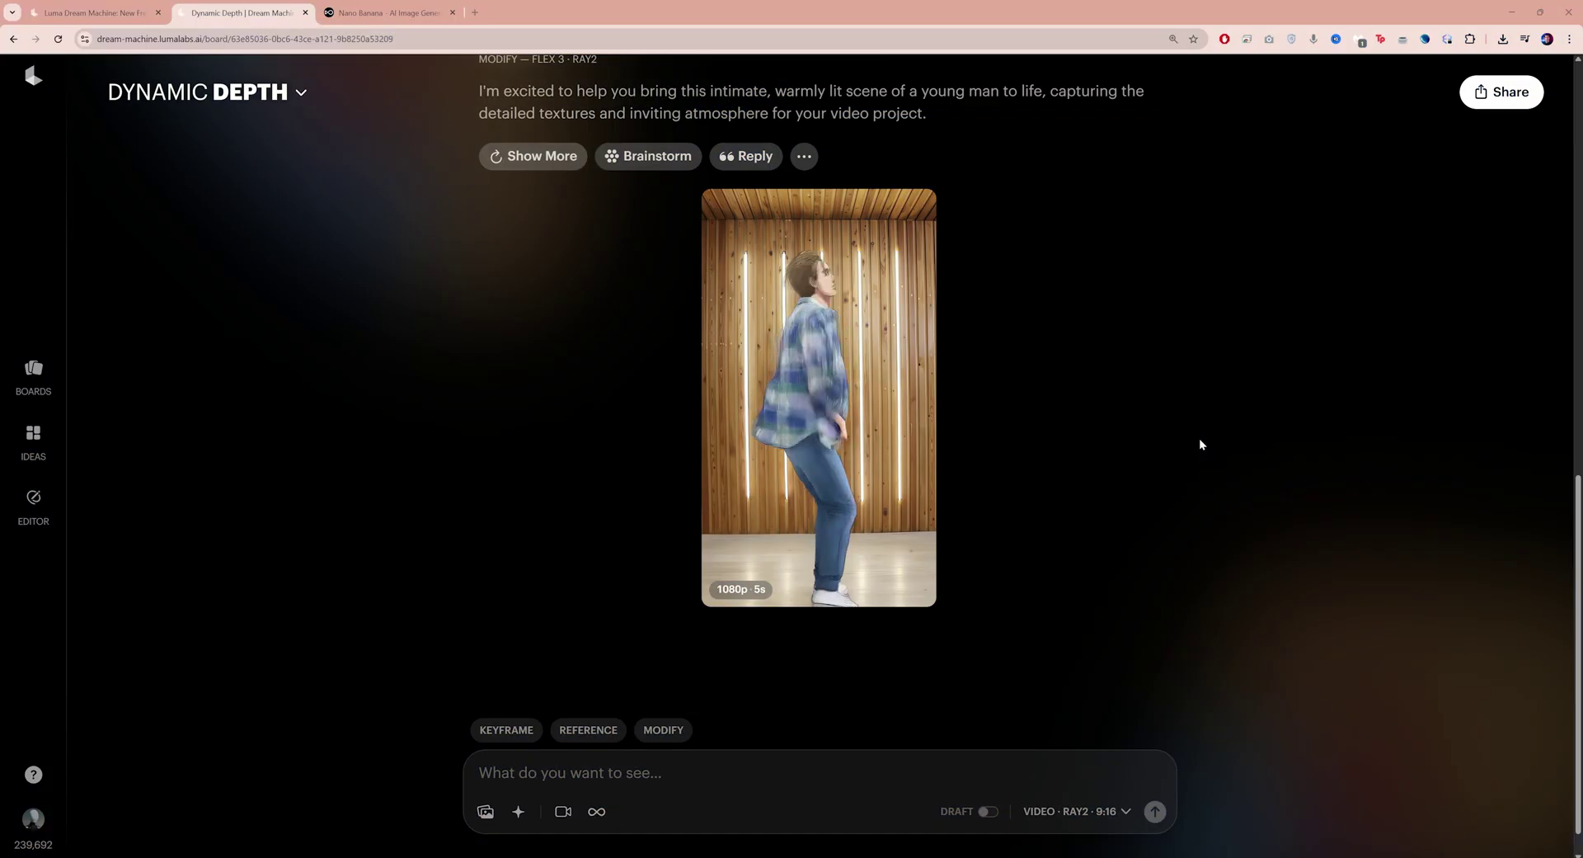
Step: Bring up the download option for the finished anime-style dance video
{"action": "left_click", "coordinate": [912, 584]}
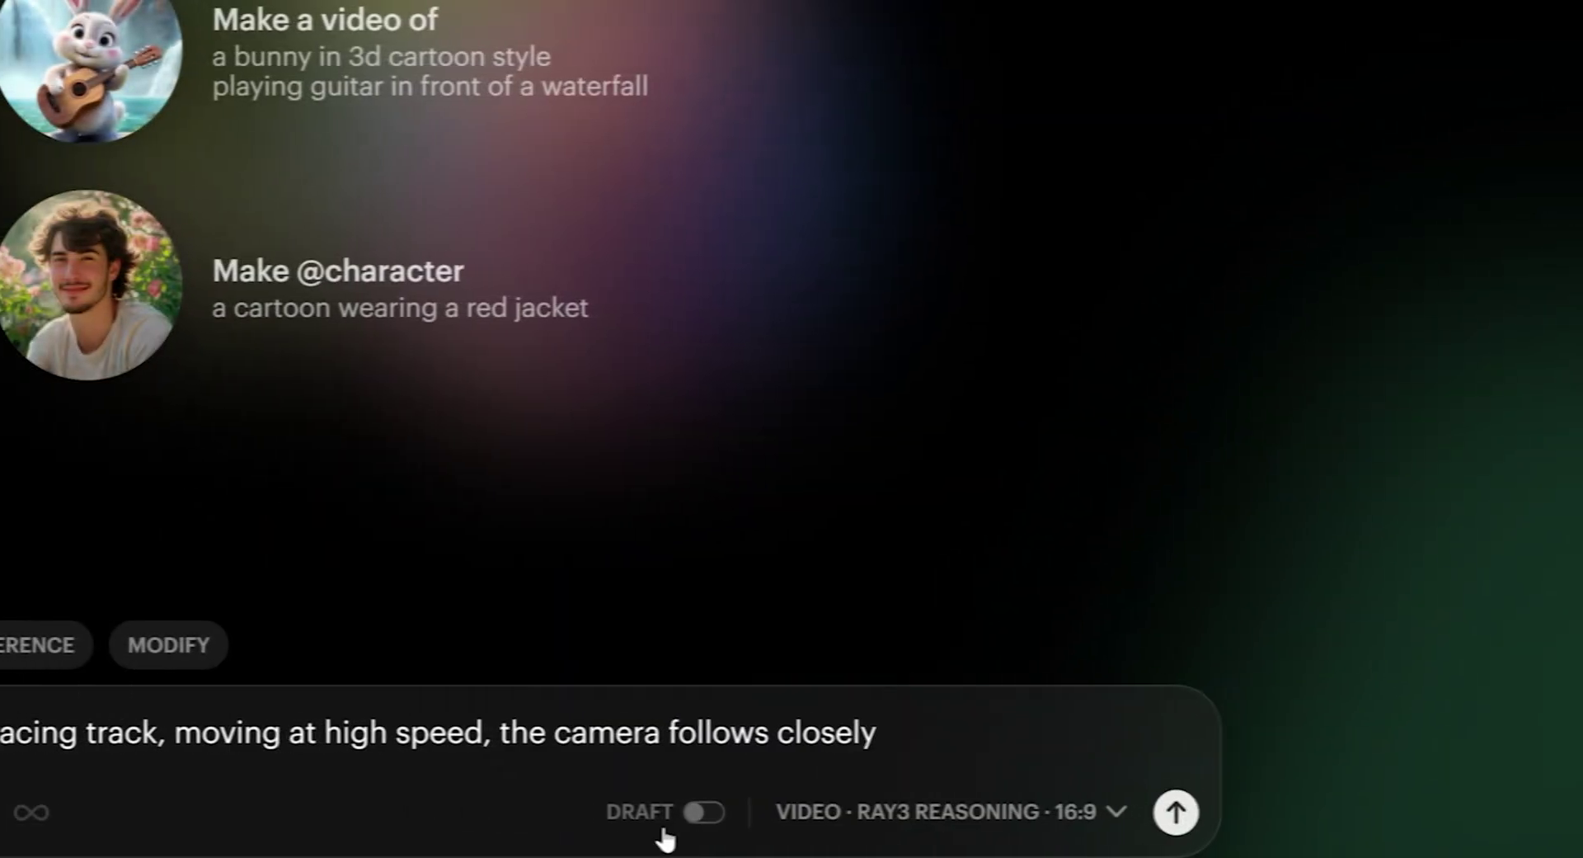
Step: Generate a draft of the racing-track clip, then upgrade it to a HiFi version
{"action": "left_click", "coordinate": [521, 810]}
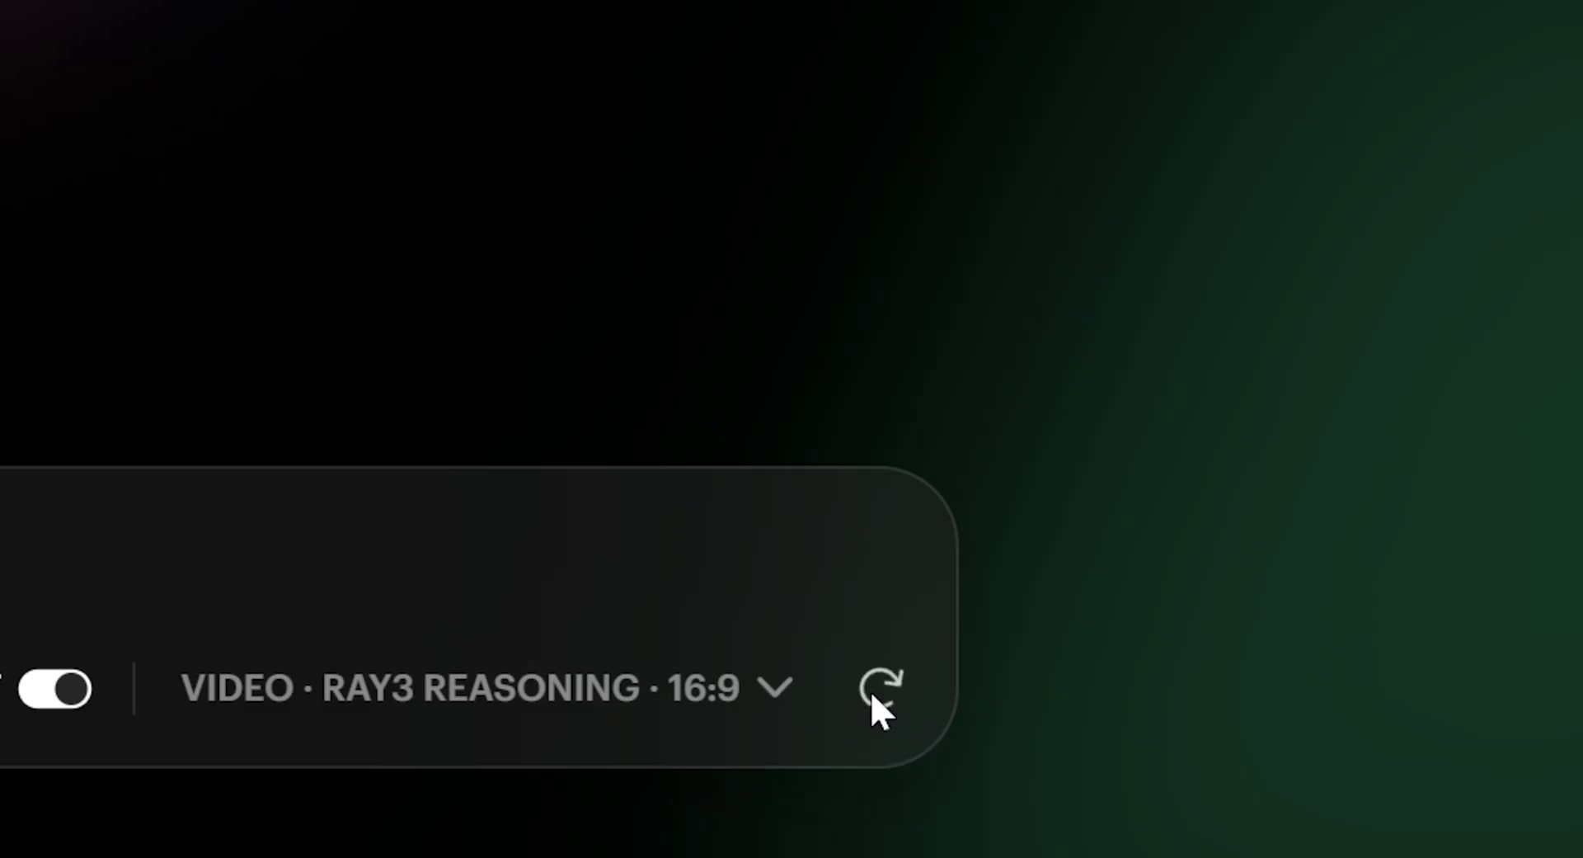
{"action": "left_click", "coordinate": [879, 693]}
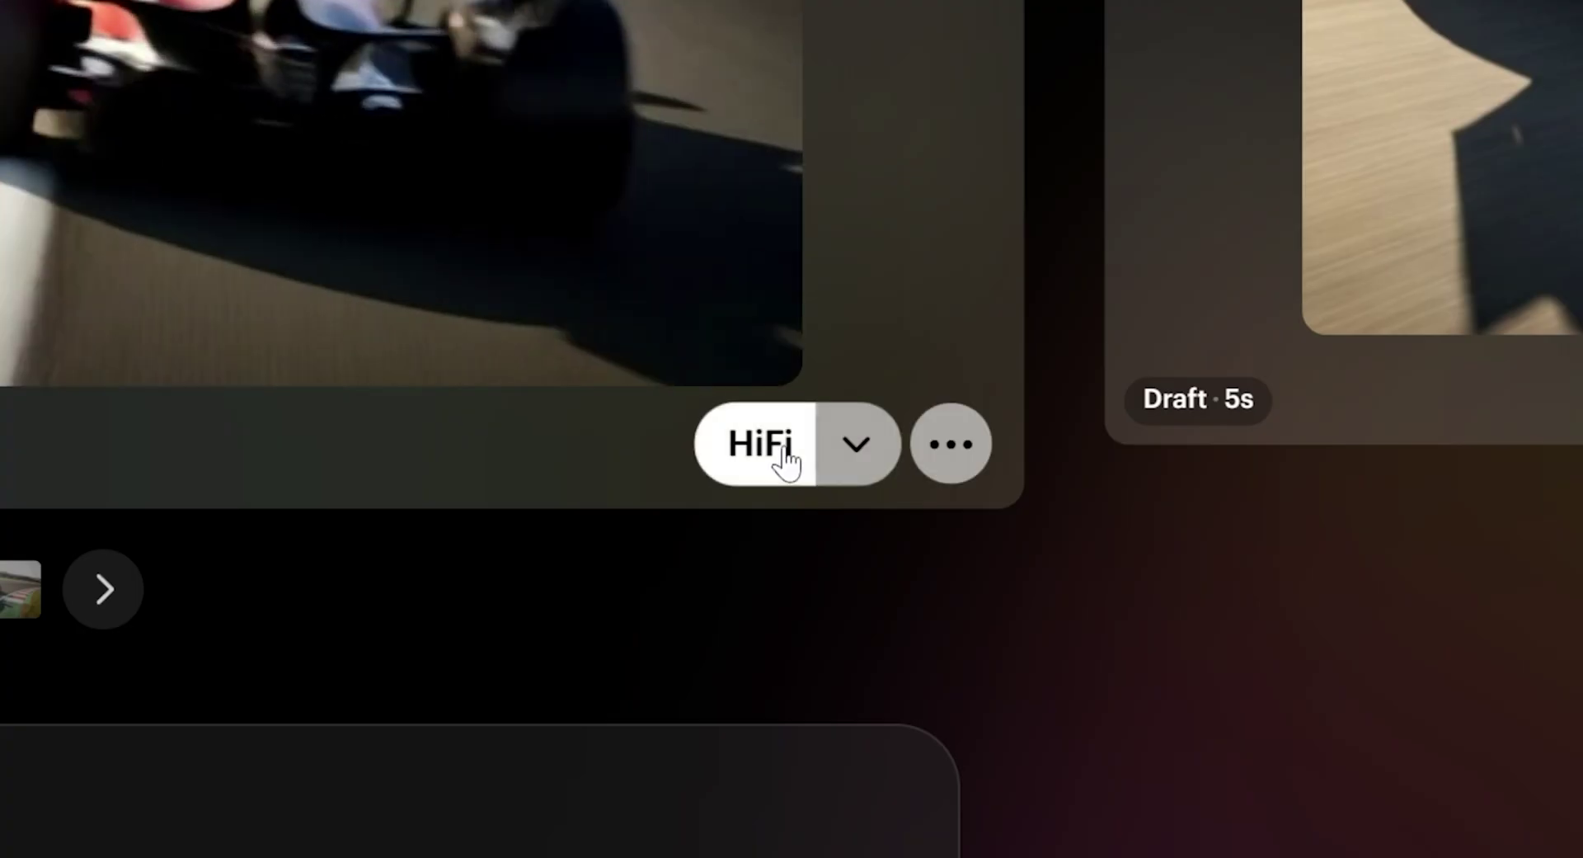
{"action": "left_click", "coordinate": [775, 450]}
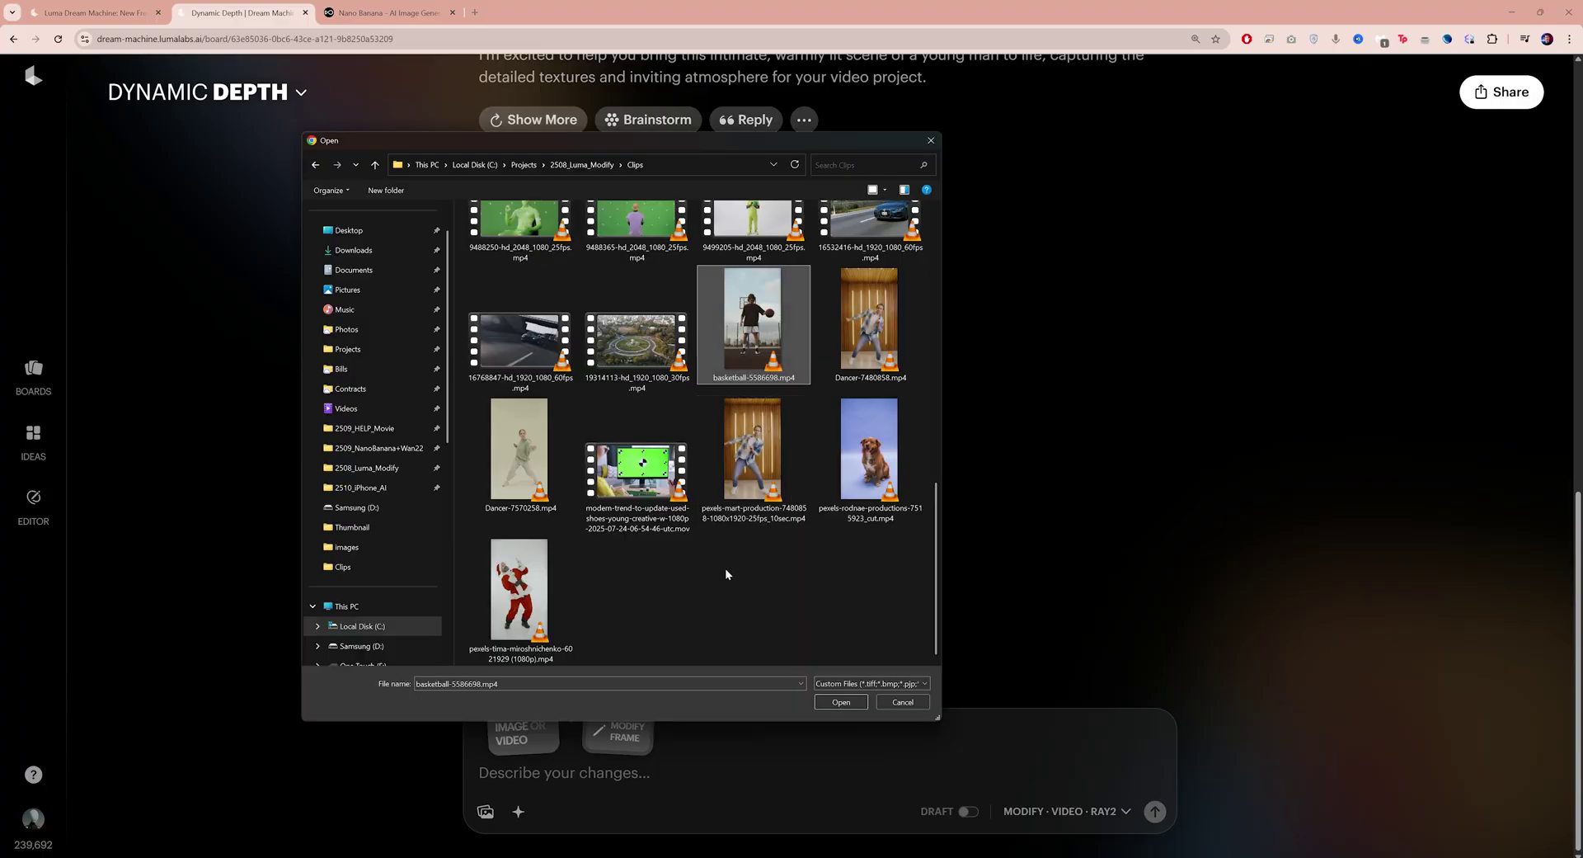
Step: Attach the basketball clip and save its first frame as an image
{"action": "left_click", "coordinate": [817, 702]}
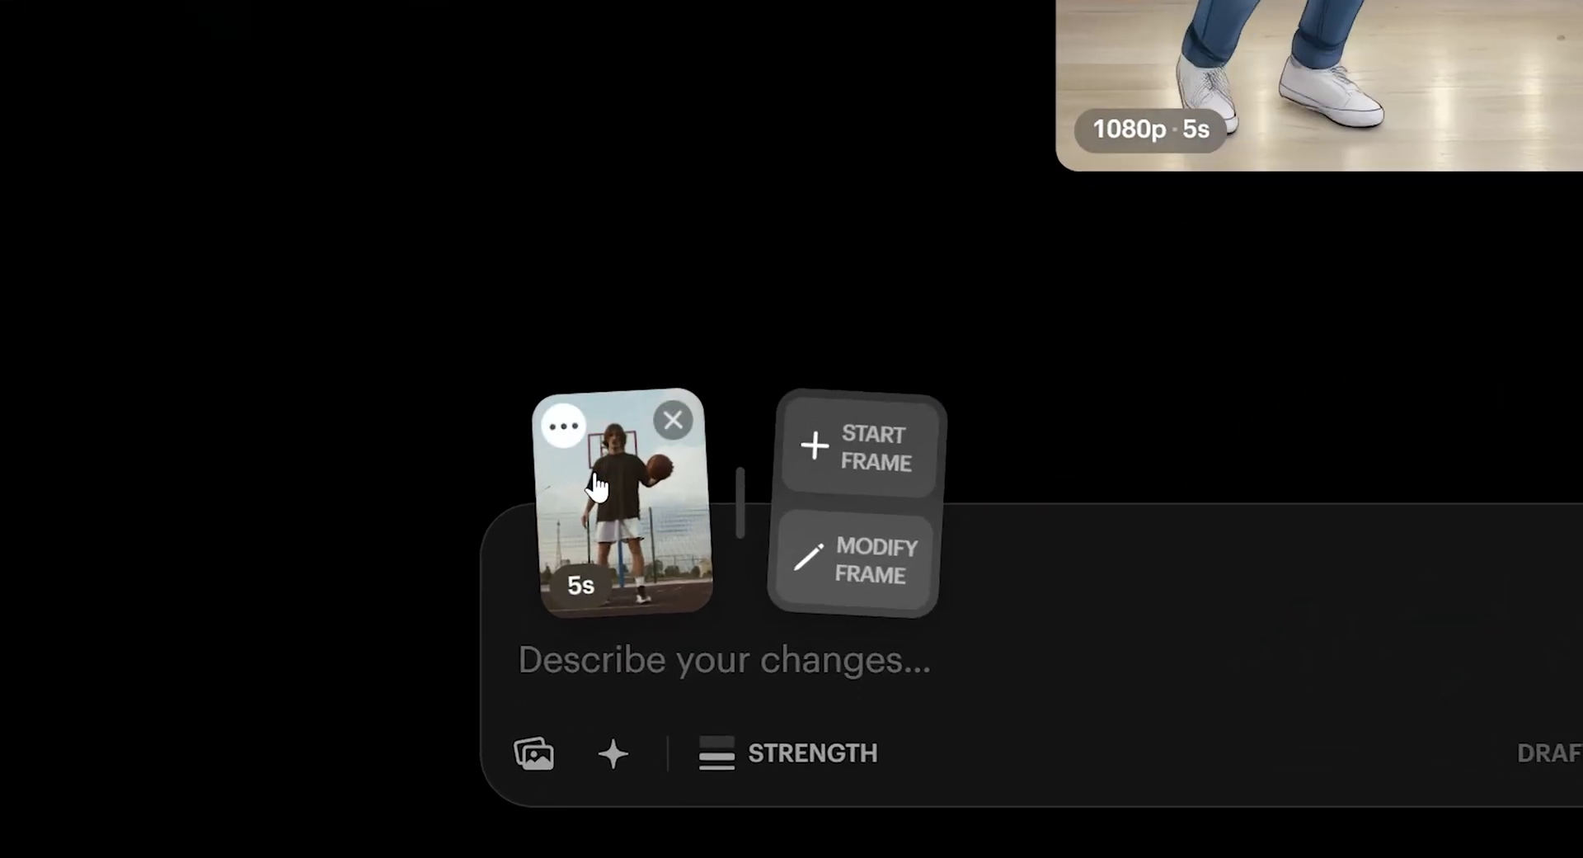
{"action": "left_click", "coordinate": [510, 698]}
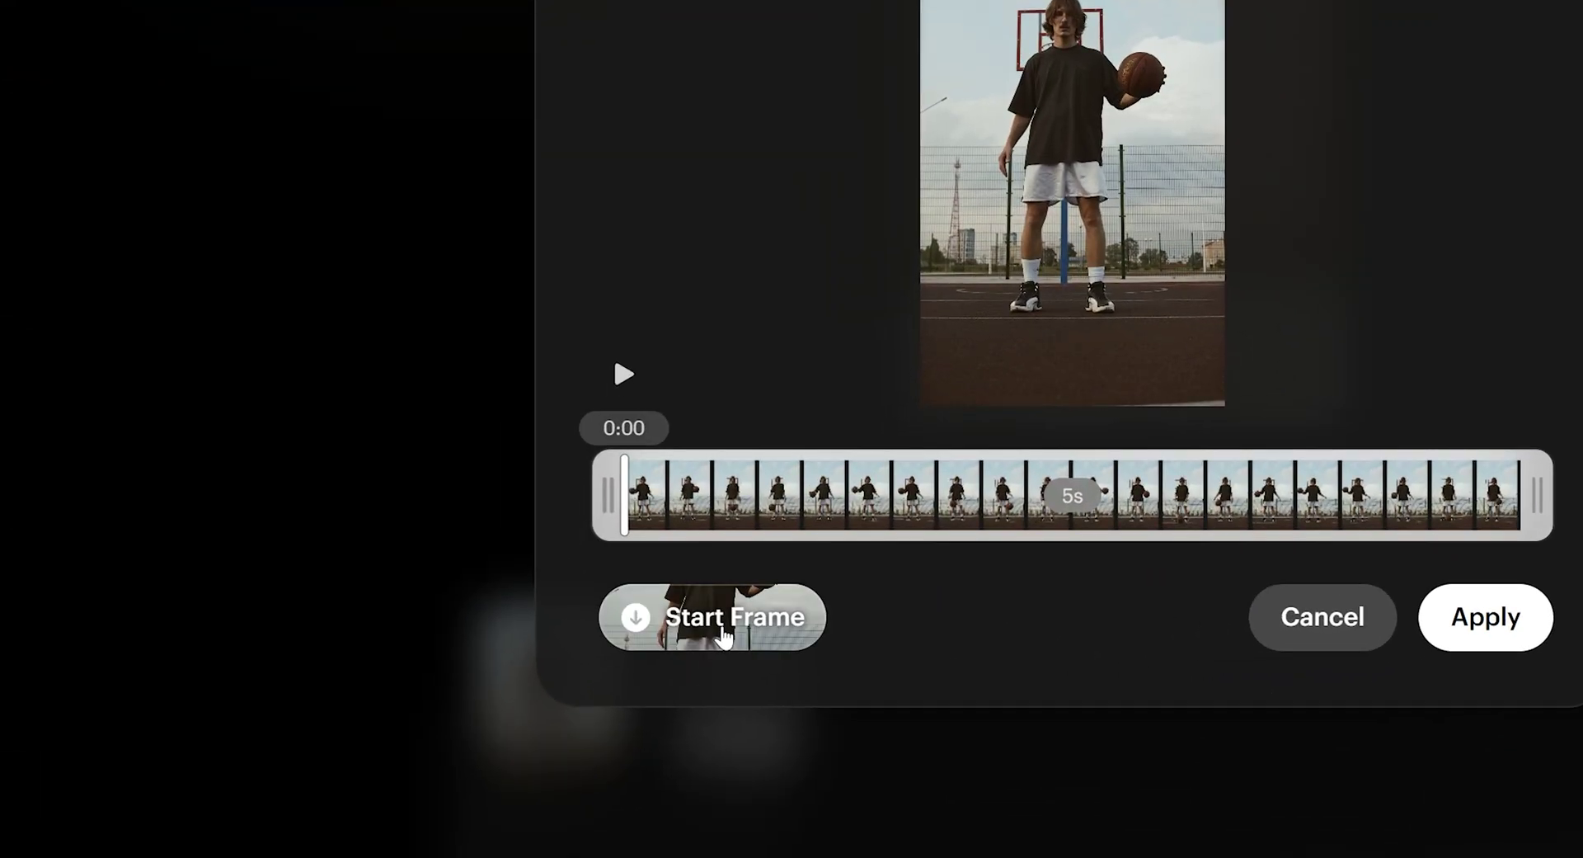
{"action": "left_click", "coordinate": [723, 635]}
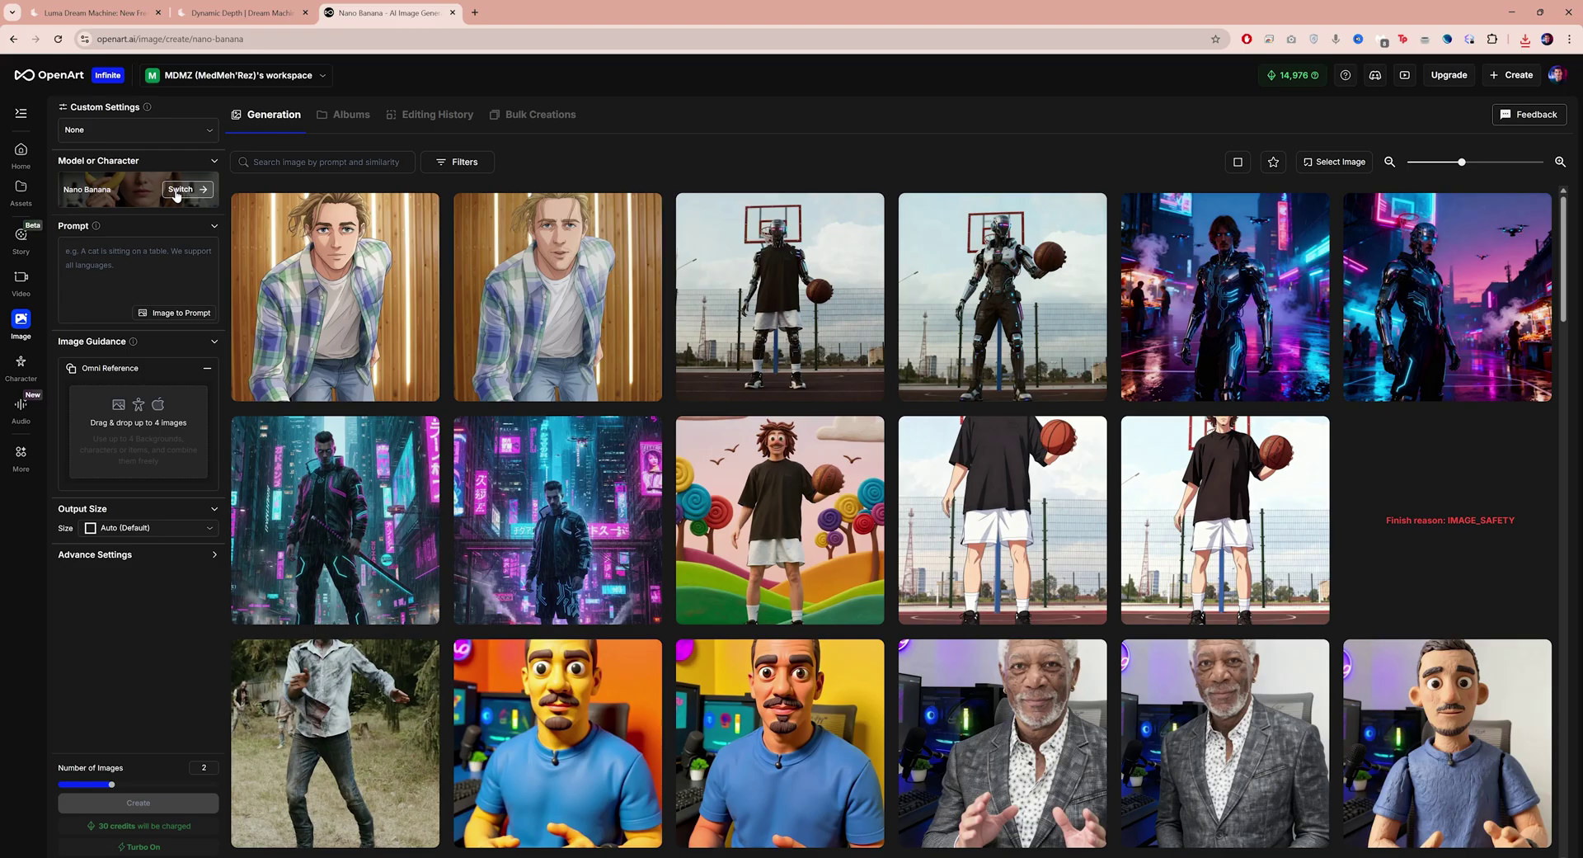
Step: Switch to Seedream 4.0, use the basketball frame as reference, and enter the cyberpunk replacement prompt
{"action": "left_click", "coordinate": [180, 191]}
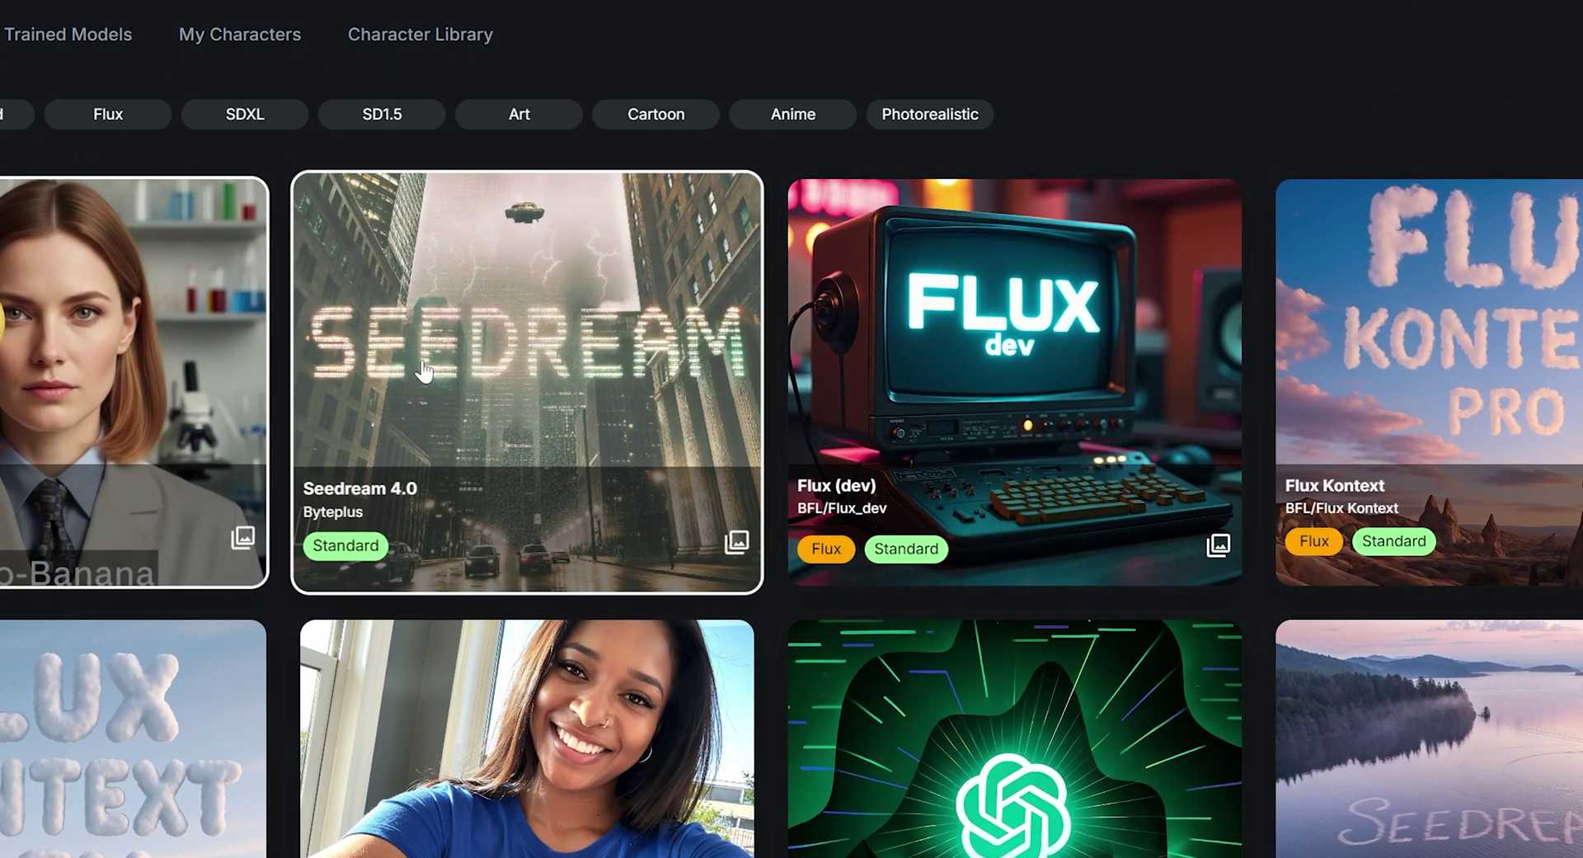
{"action": "left_click", "coordinate": [424, 372]}
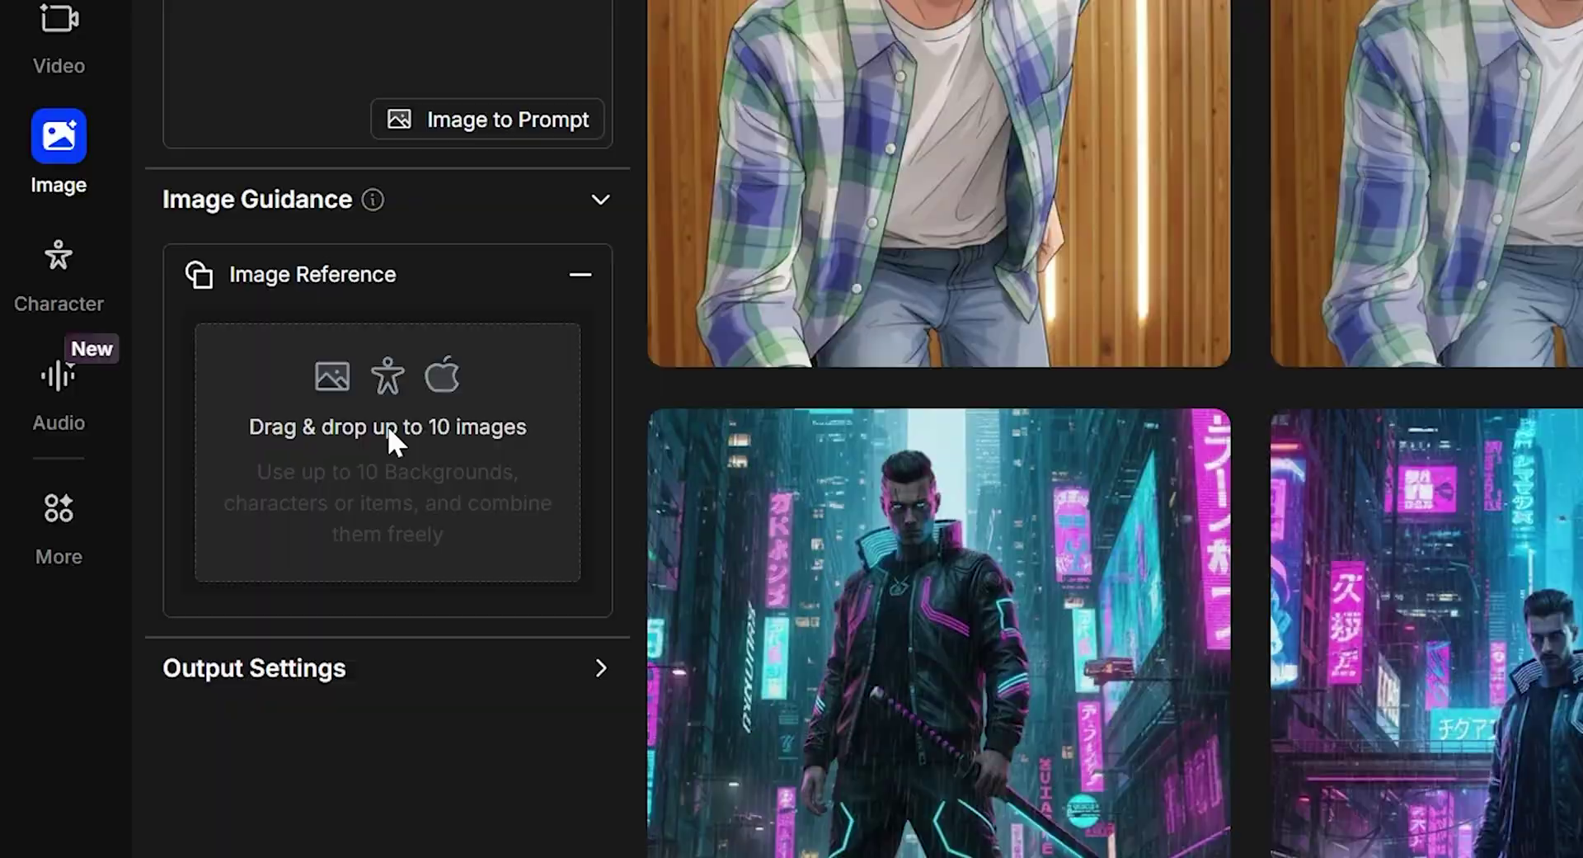
{"action": "left_click", "coordinate": [140, 424]}
{"action": "left_click", "coordinate": [838, 699]}
{"action": "left_click", "coordinate": [137, 264]}
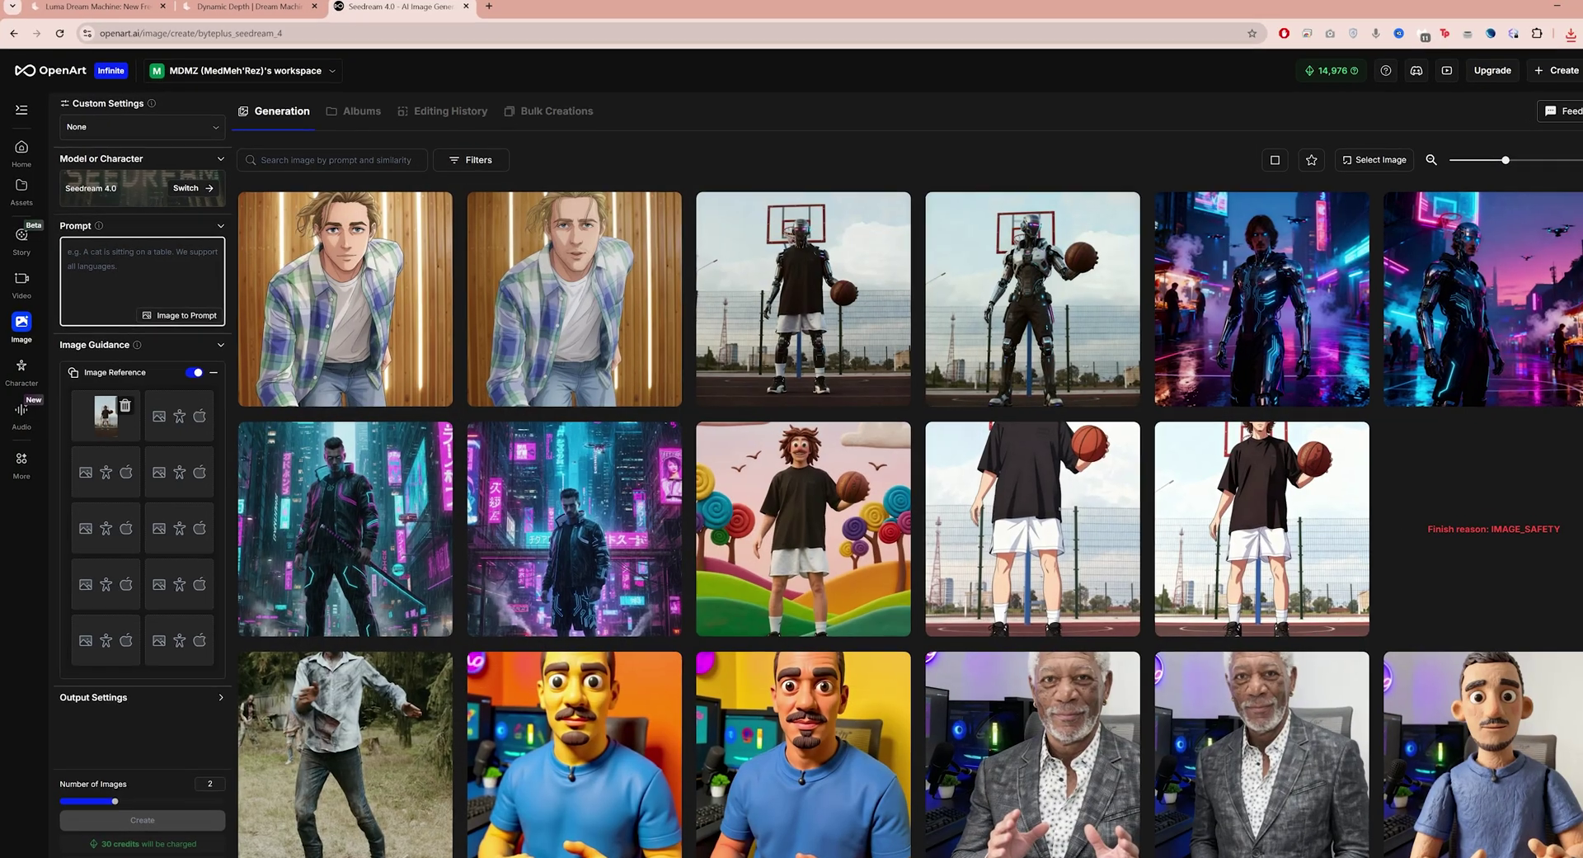
{"action": "type", "text": "replace"}
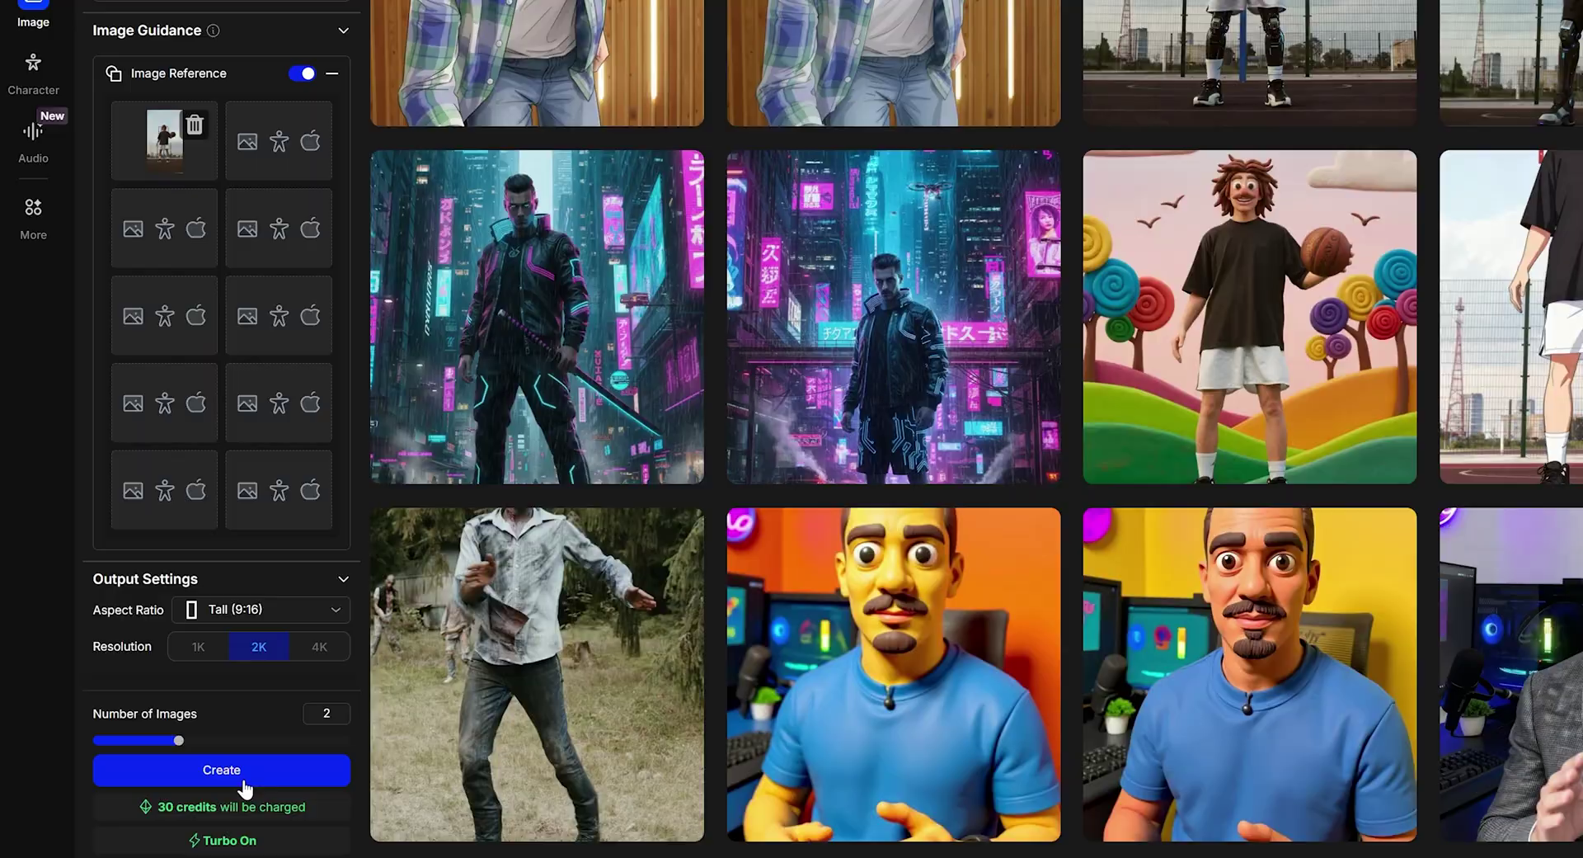
Step: Generate the cyberpunk robot images and view the first one at full size
{"action": "left_click", "coordinate": [244, 783]}
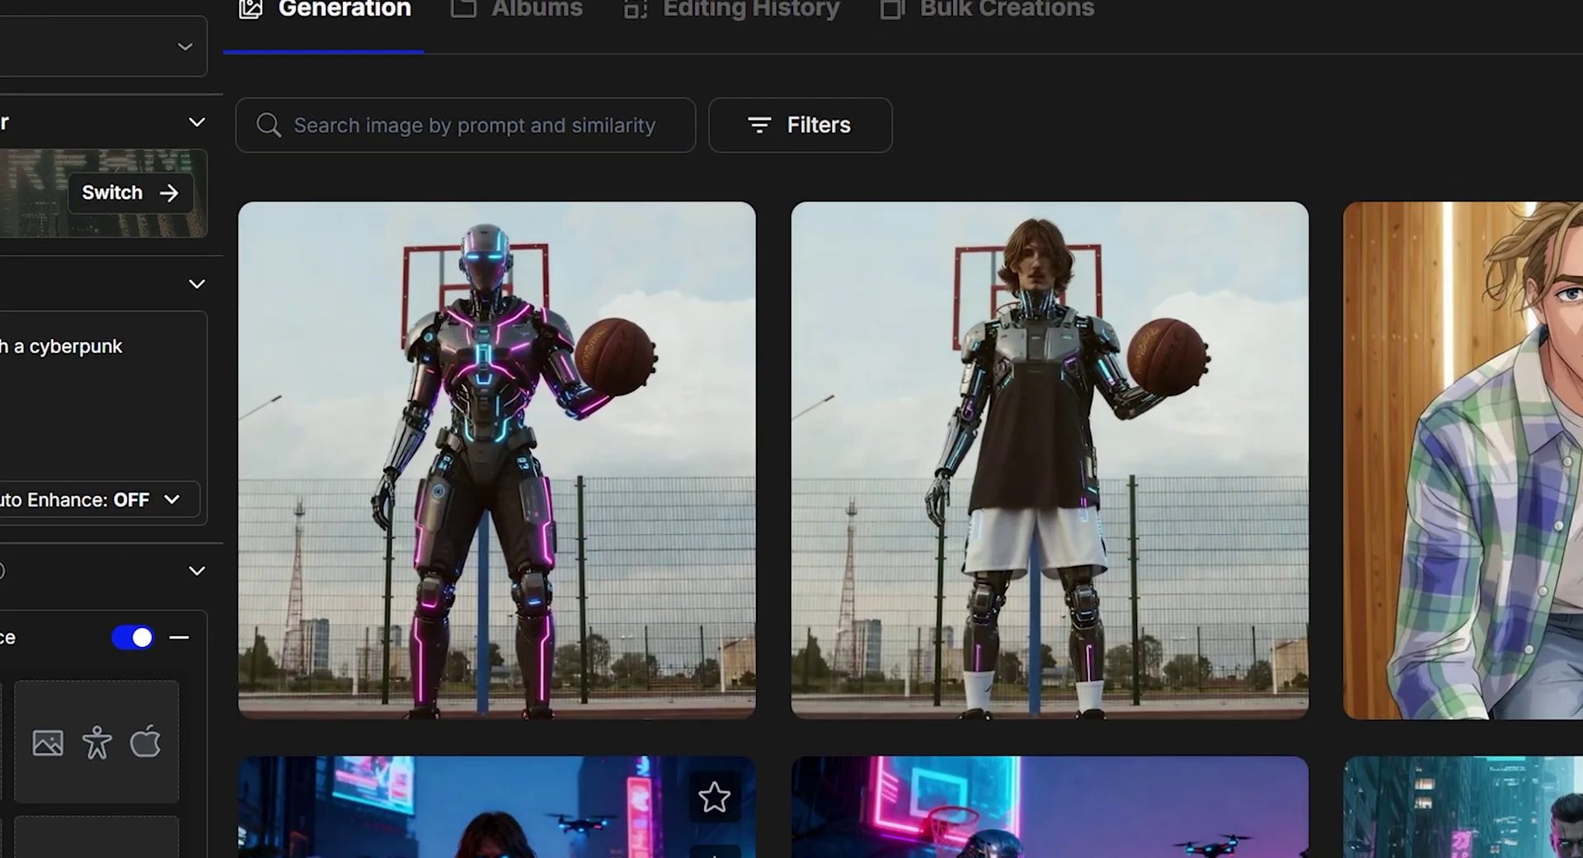
{"action": "left_click", "coordinate": [424, 398]}
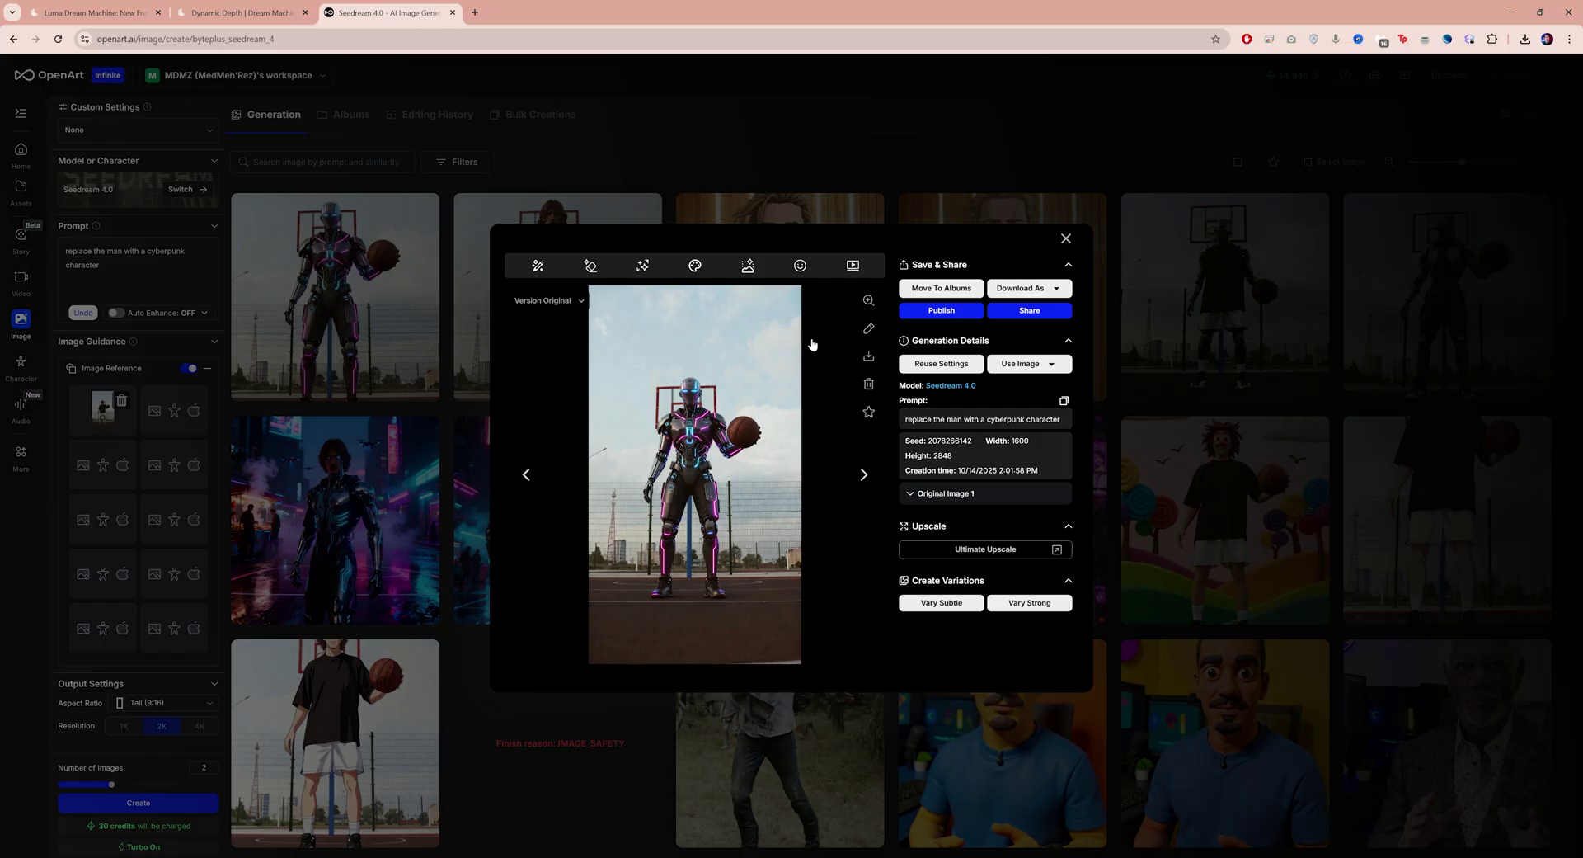
{"action": "left_click", "coordinate": [869, 301]}
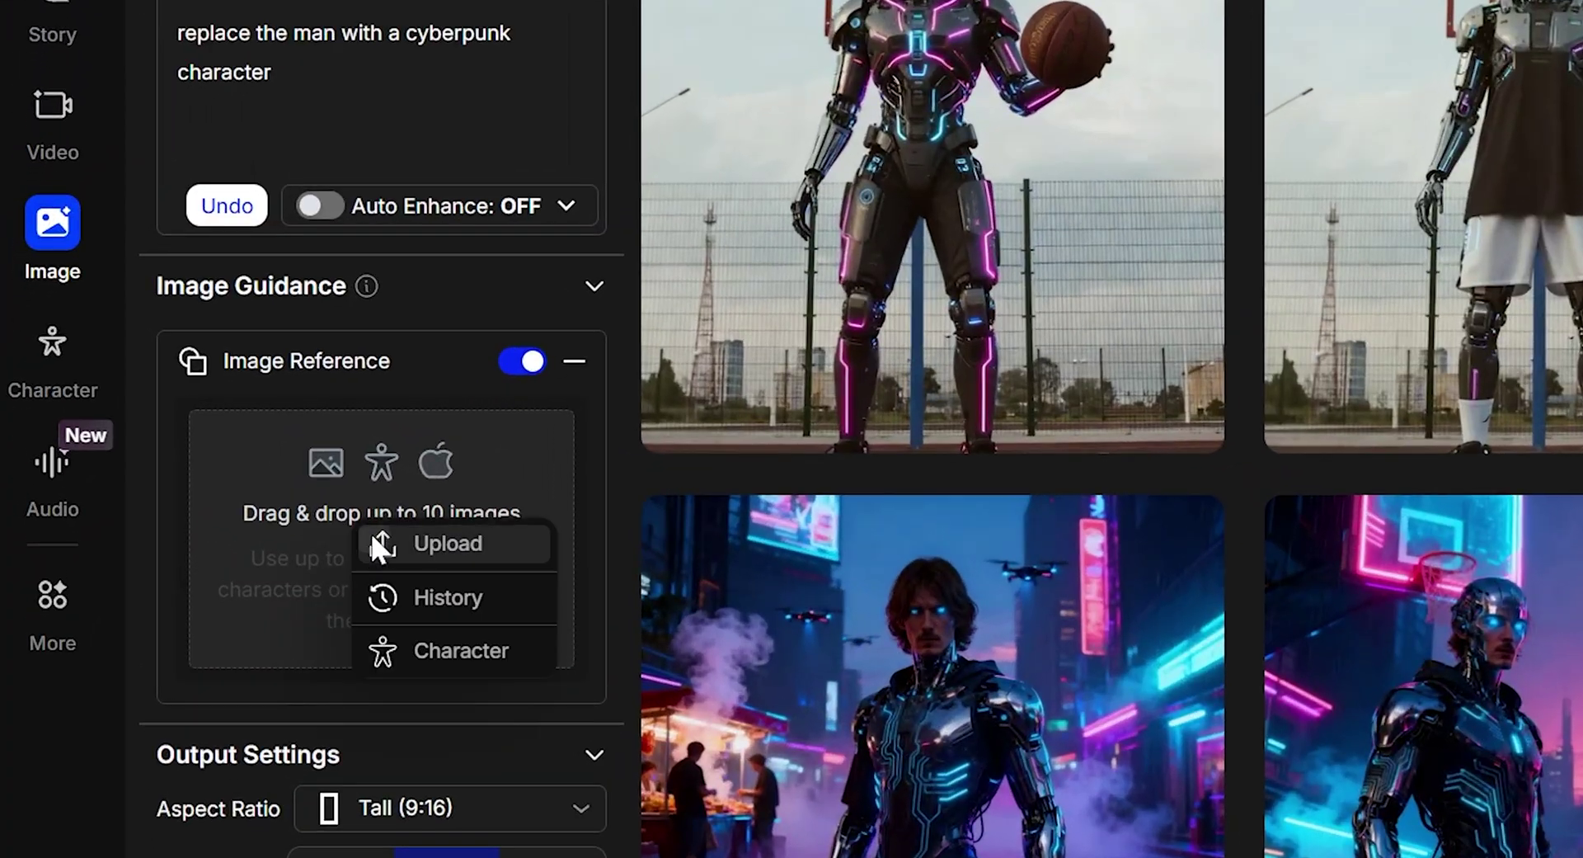
Step: Use the presenter frame and elderly man's portrait as references, then generate the person swap
{"action": "left_click", "coordinate": [371, 536]}
{"action": "left_click", "coordinate": [840, 703]}
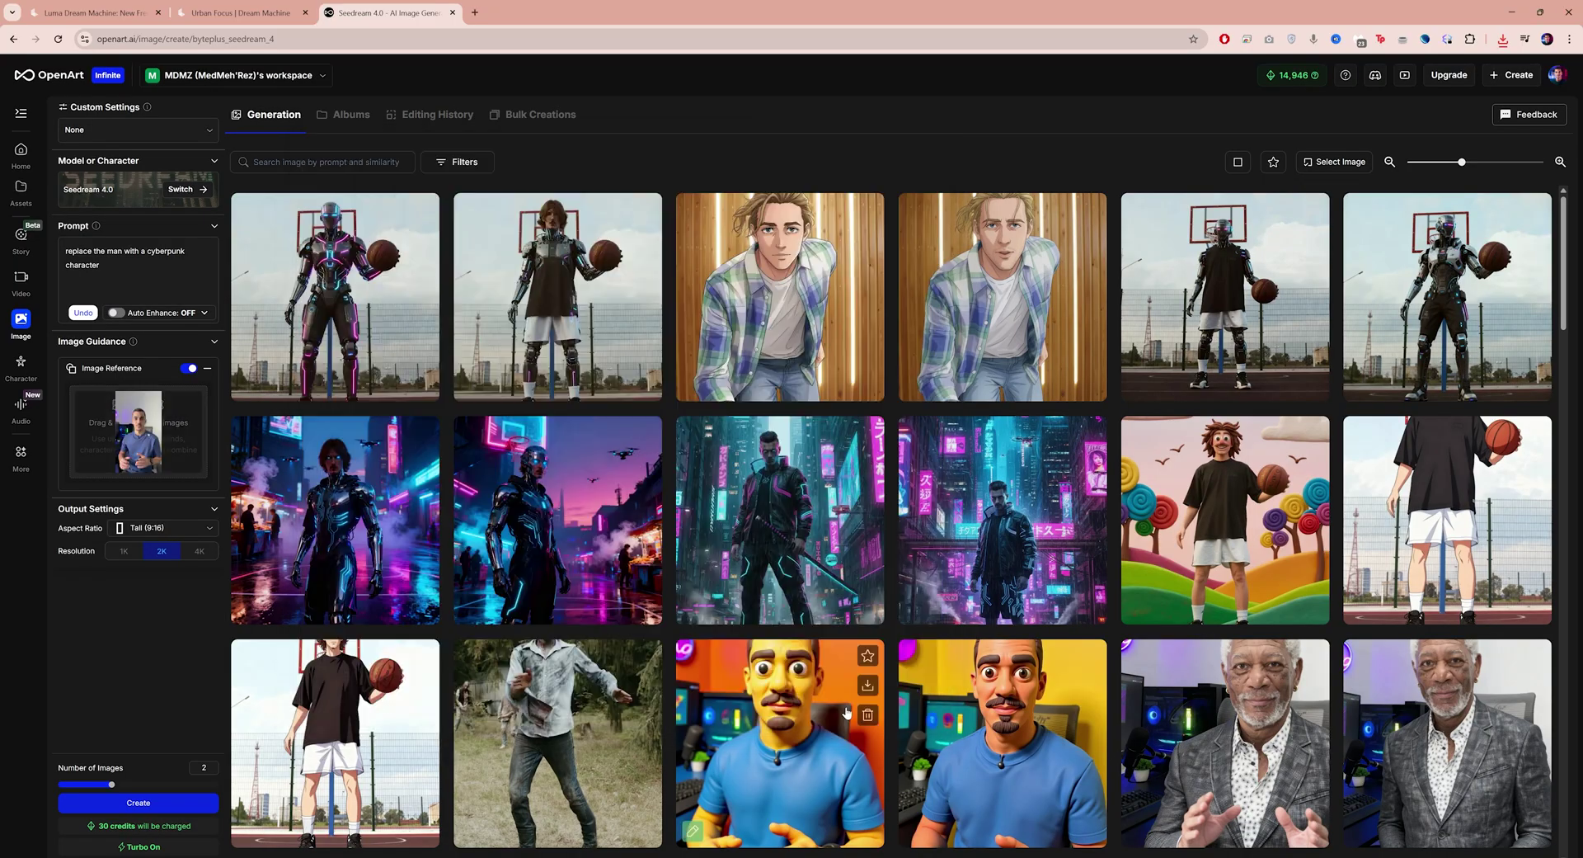
{"action": "left_click", "coordinate": [155, 410]}
{"action": "left_click", "coordinate": [182, 417]}
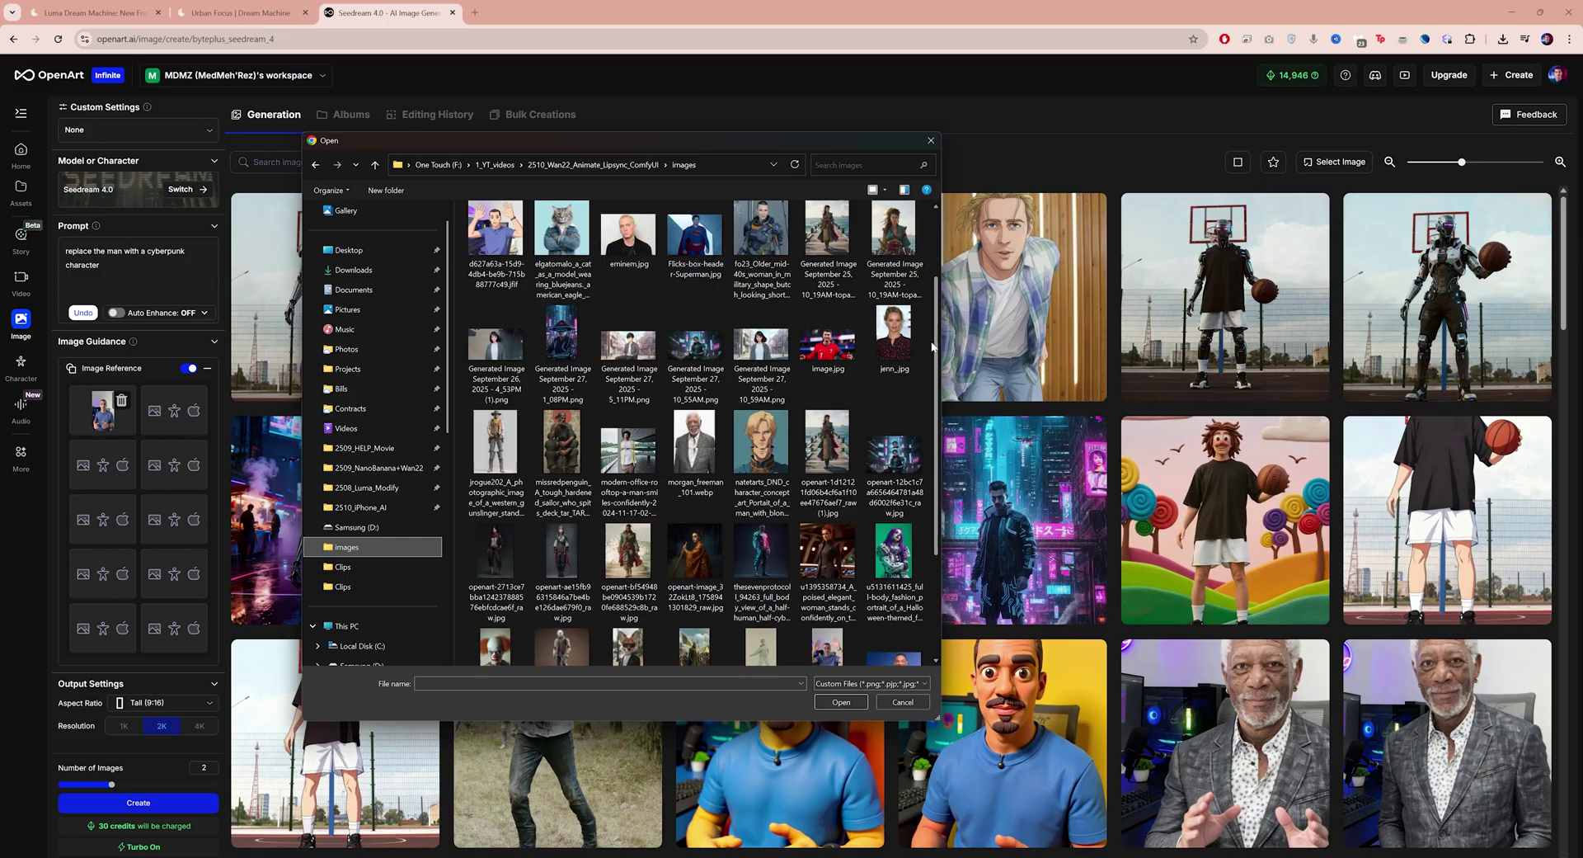
{"action": "left_click", "coordinate": [709, 375]}
{"action": "left_click", "coordinate": [841, 702]}
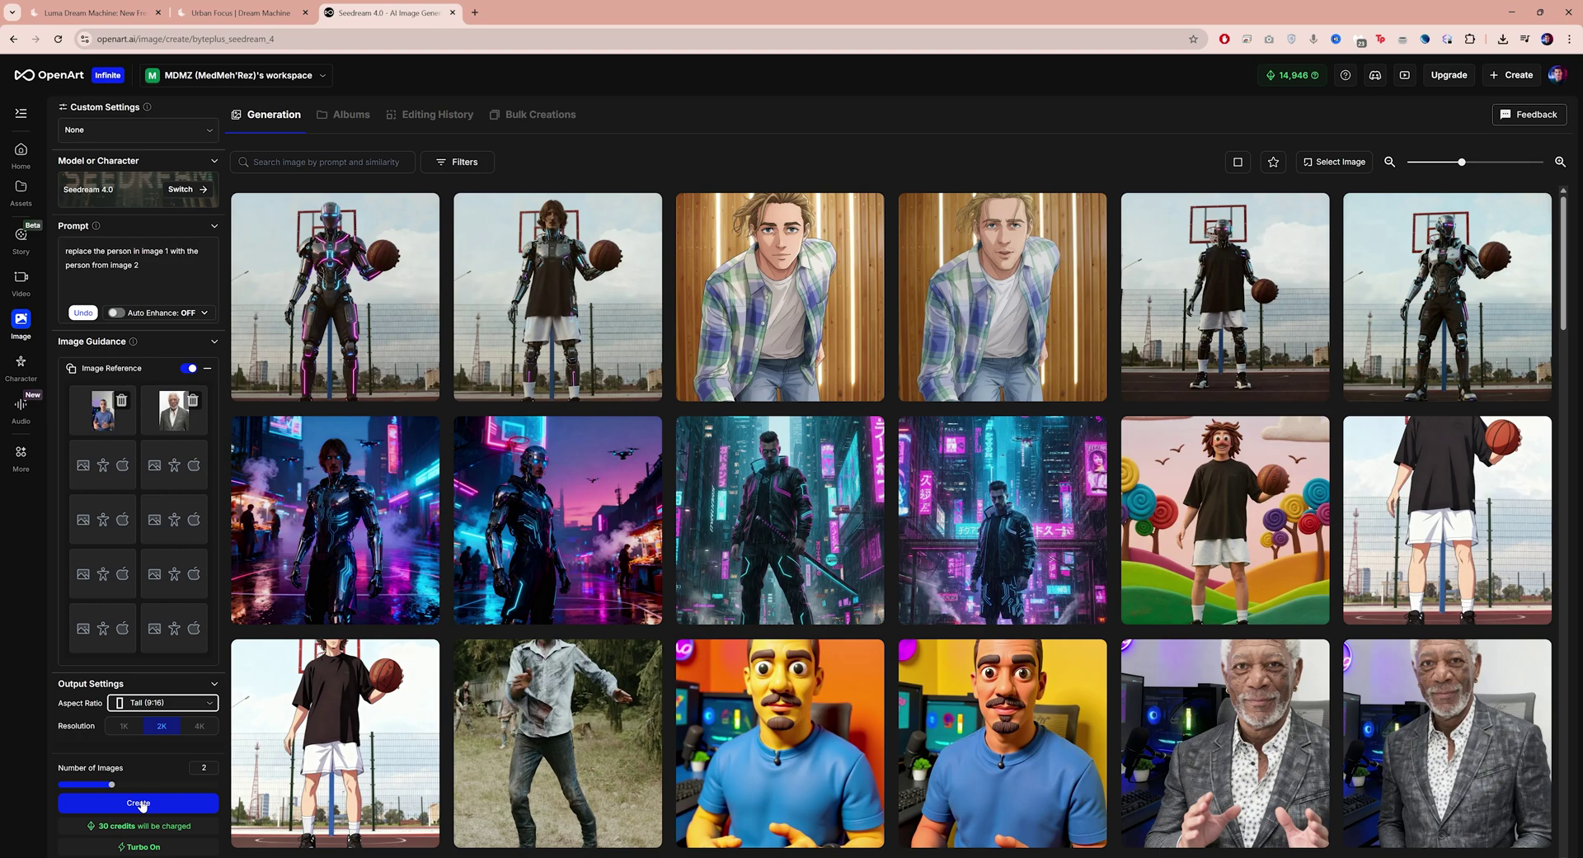
{"action": "left_click", "coordinate": [140, 804]}
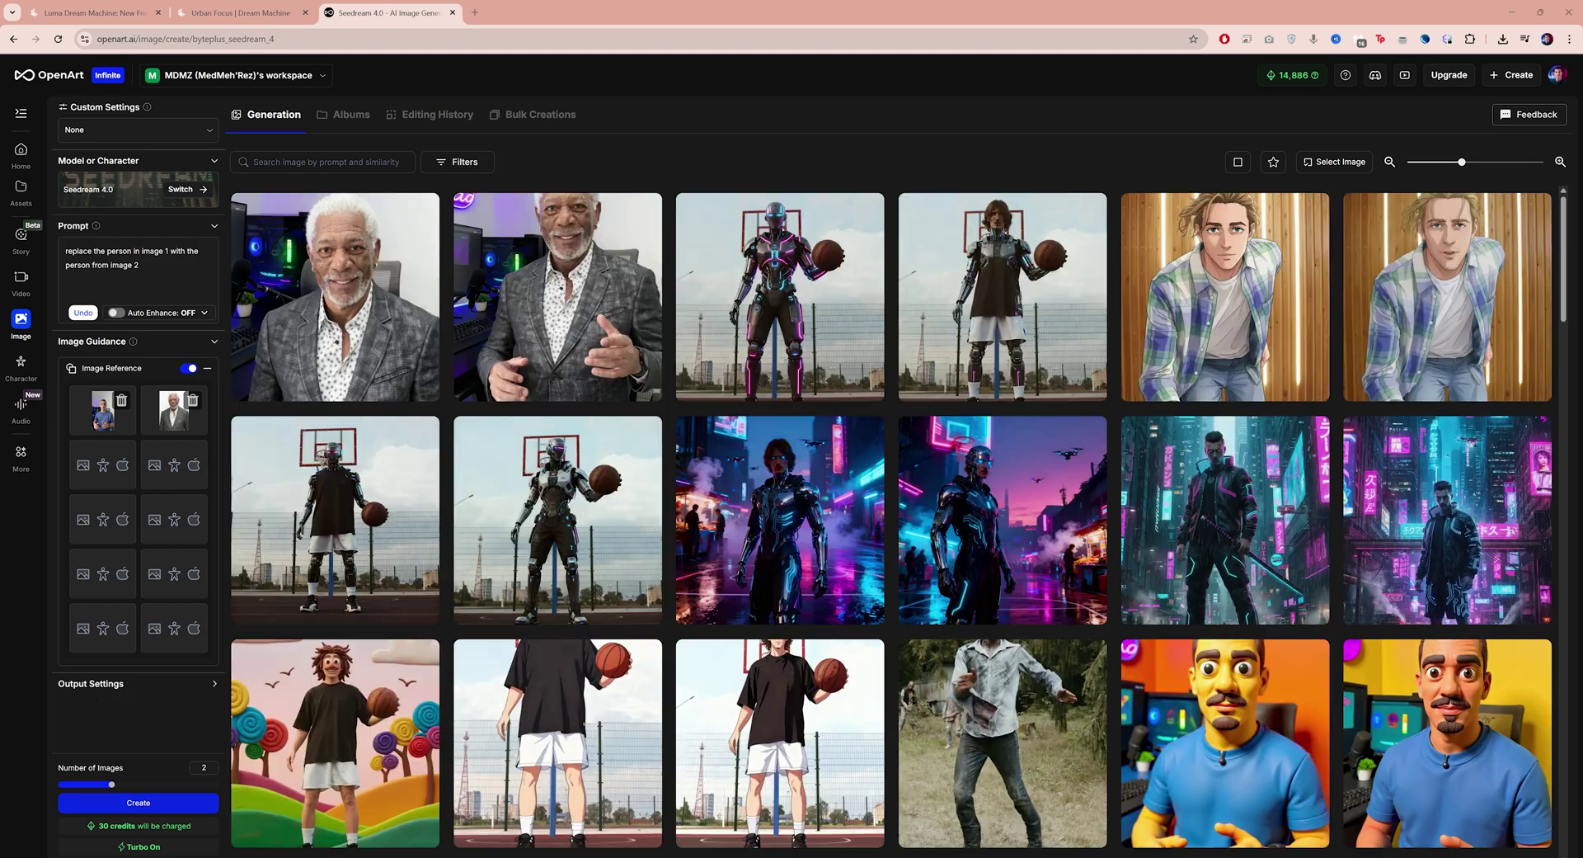
Step: Open the first face-swap result and compare it with the second before returning
{"action": "left_click", "coordinate": [336, 252]}
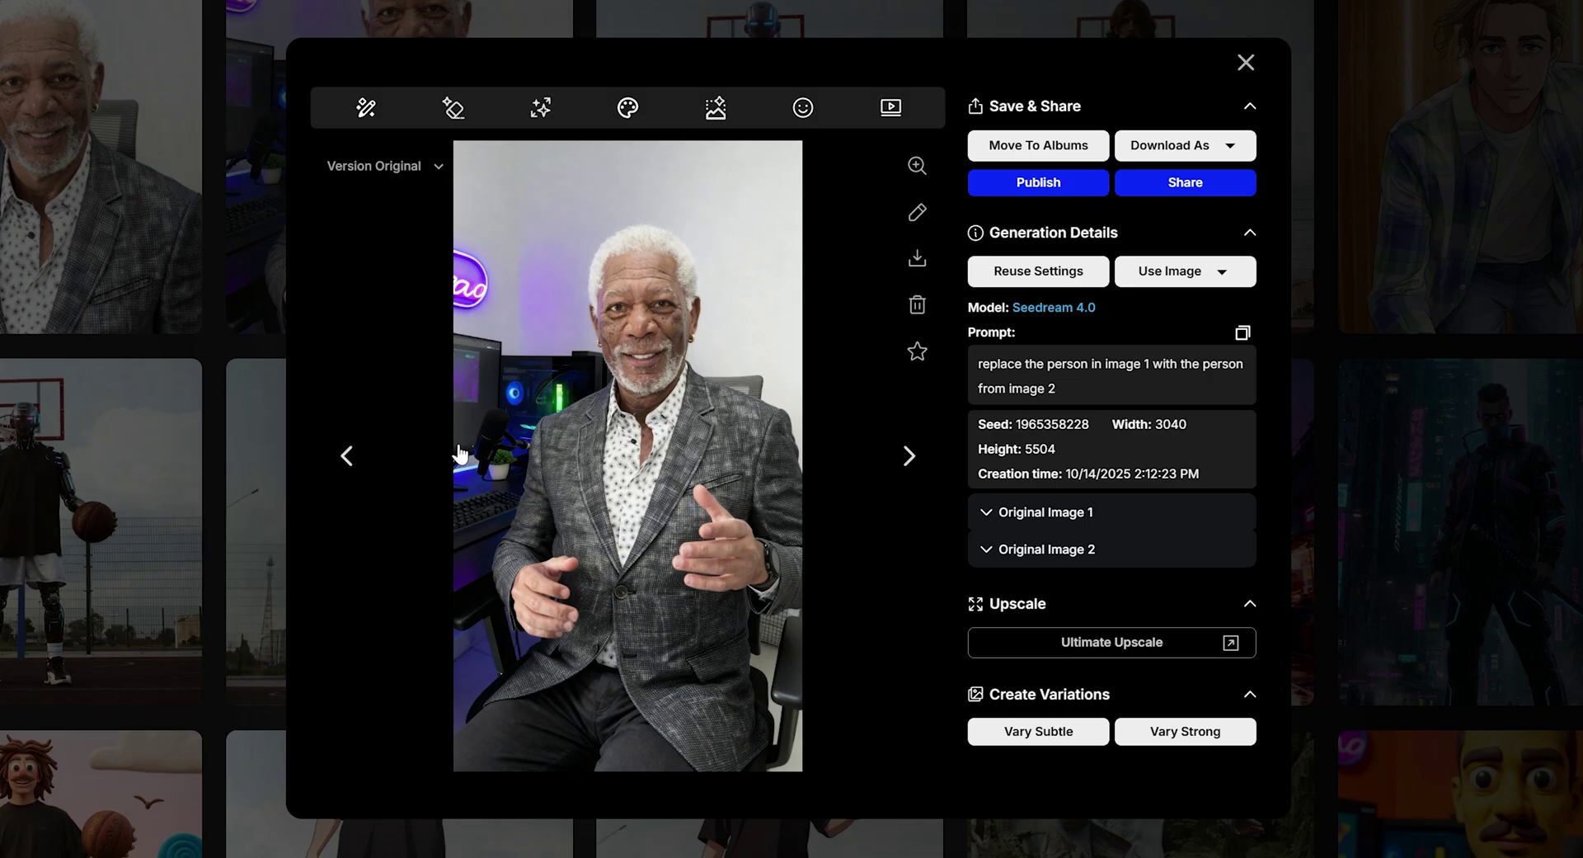
{"action": "left_click", "coordinate": [345, 462]}
{"action": "left_click", "coordinate": [922, 453]}
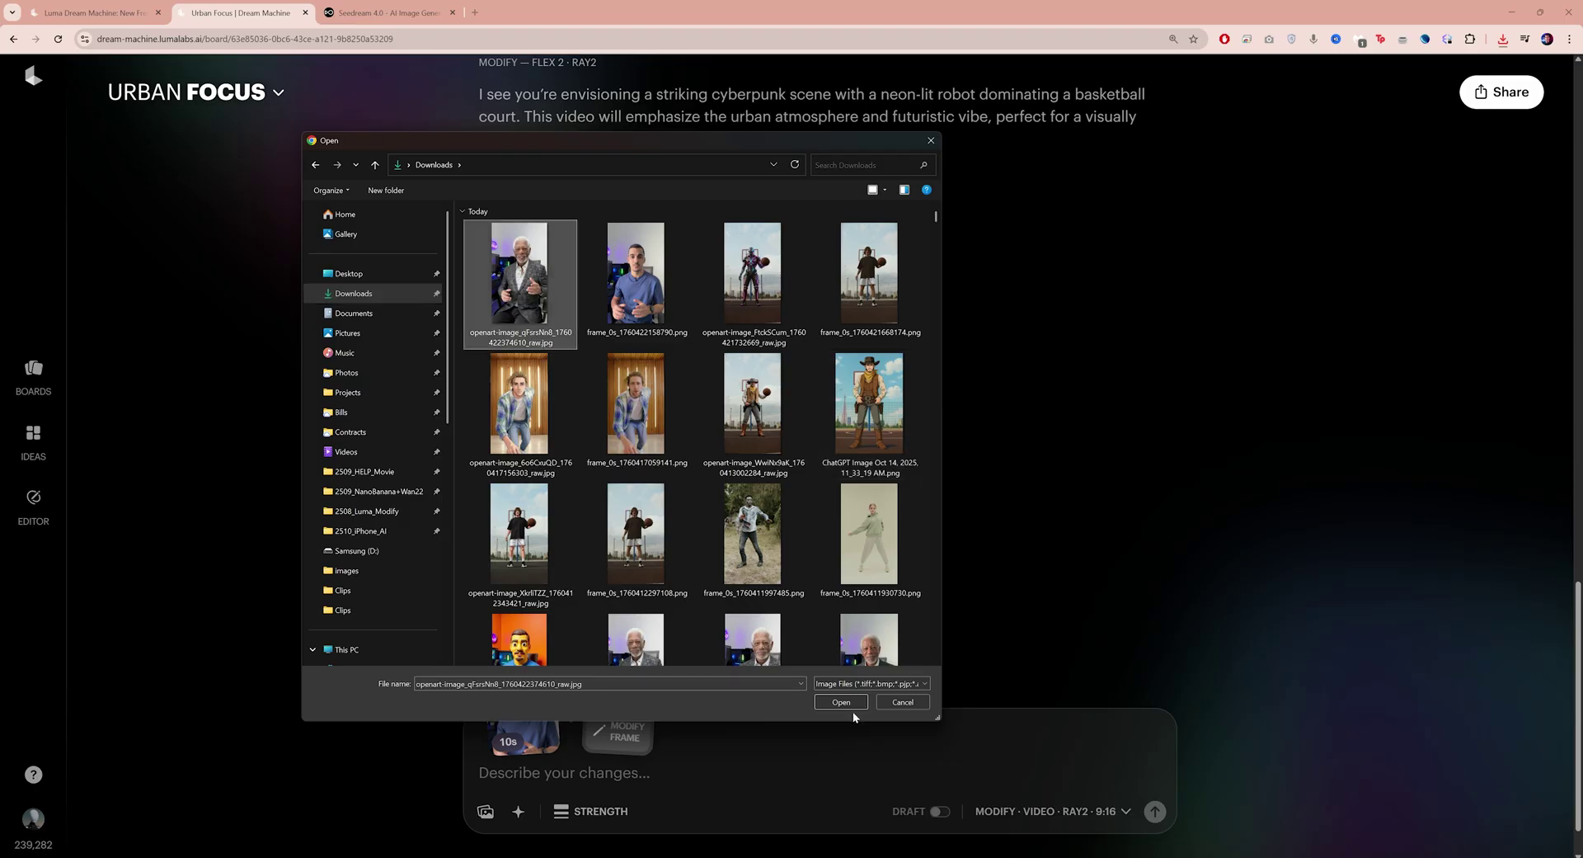
Step: Attach the downloaded elderly-man image as the presenter clip's start frame
{"action": "left_click", "coordinate": [855, 700]}
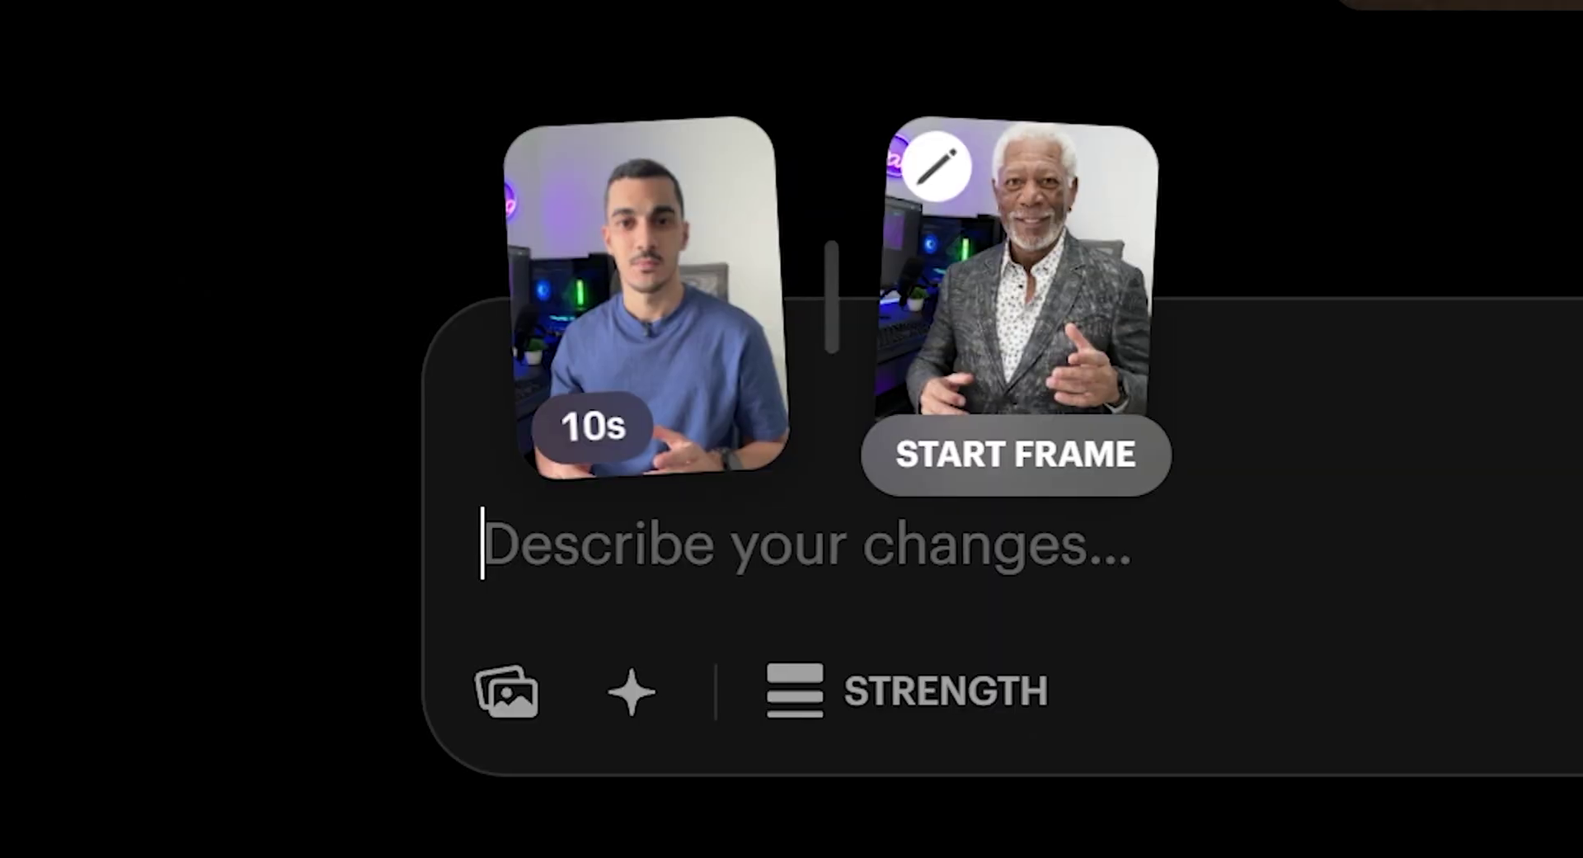